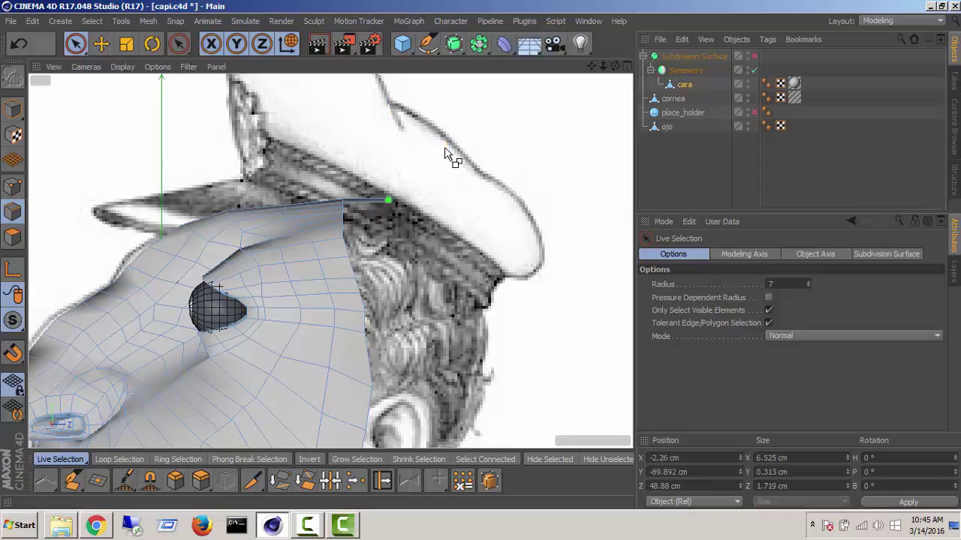
# Extrude the centre strip's end edge in segments down the back of the head to the neck, following the side reference drawing
pyautogui.keyDown('ctrl'); pyautogui.moveTo(446, 149); pyautogui.dragTo(537, 345); pyautogui.keyUp('ctrl')
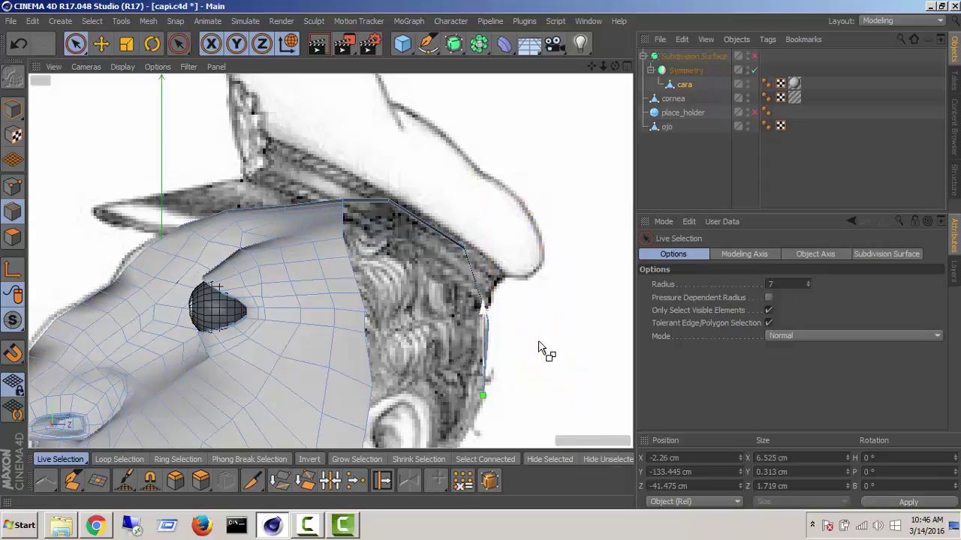
pyautogui.moveTo(538, 344); pyautogui.dragTo(482, 161, button='middle')
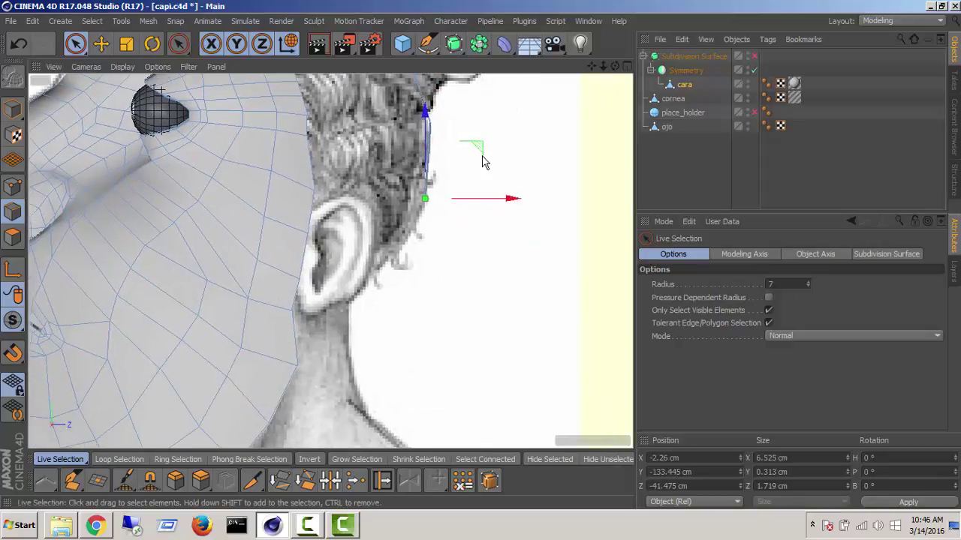
pyautogui.moveTo(486, 156); pyautogui.dragTo(421, 358)
pyautogui.middleClick(439, 295)
pyautogui.middleClick(269, 153)
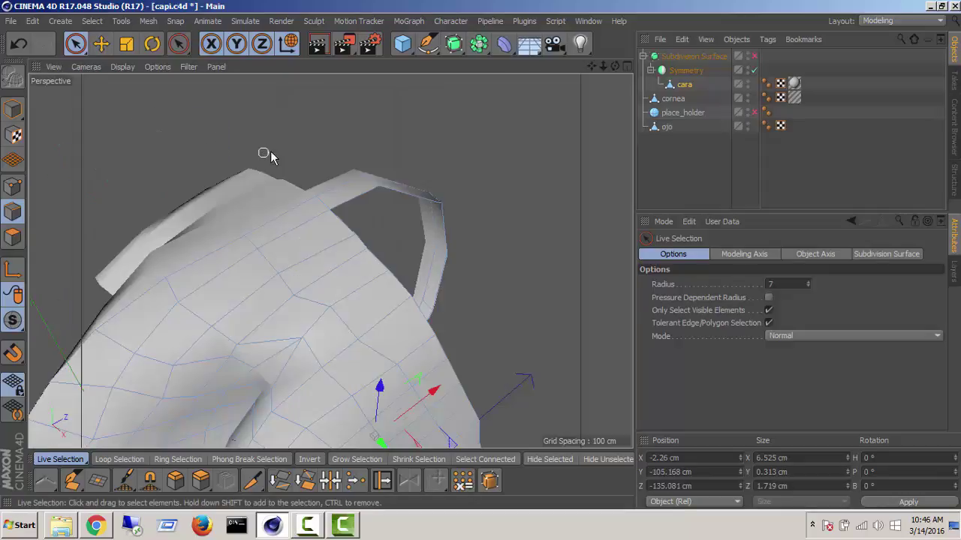
pyautogui.scroll(-3, 296, 147)
pyautogui.keyDown('alt'); pyautogui.moveTo(324, 161); pyautogui.dragTo(375, 214); pyautogui.keyUp('alt')
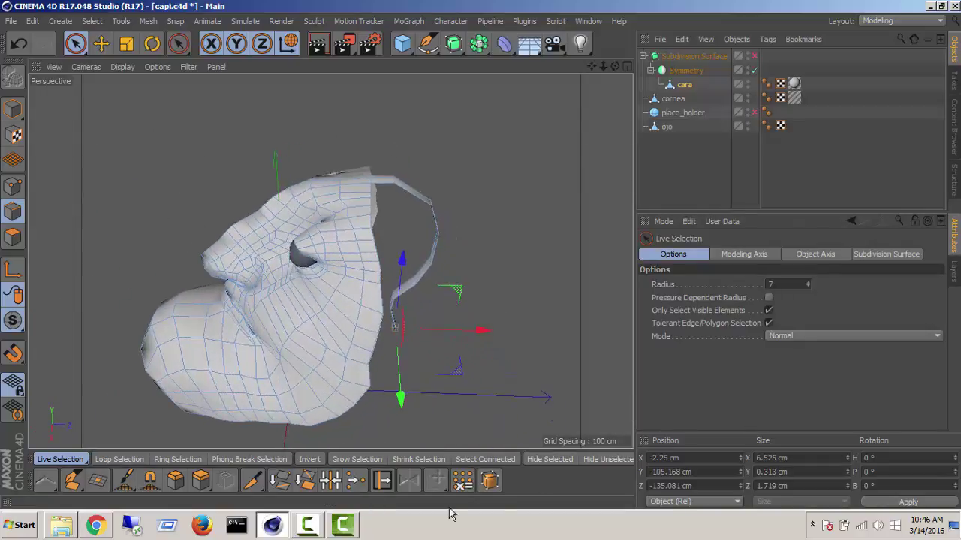
pyautogui.click(313, 530)
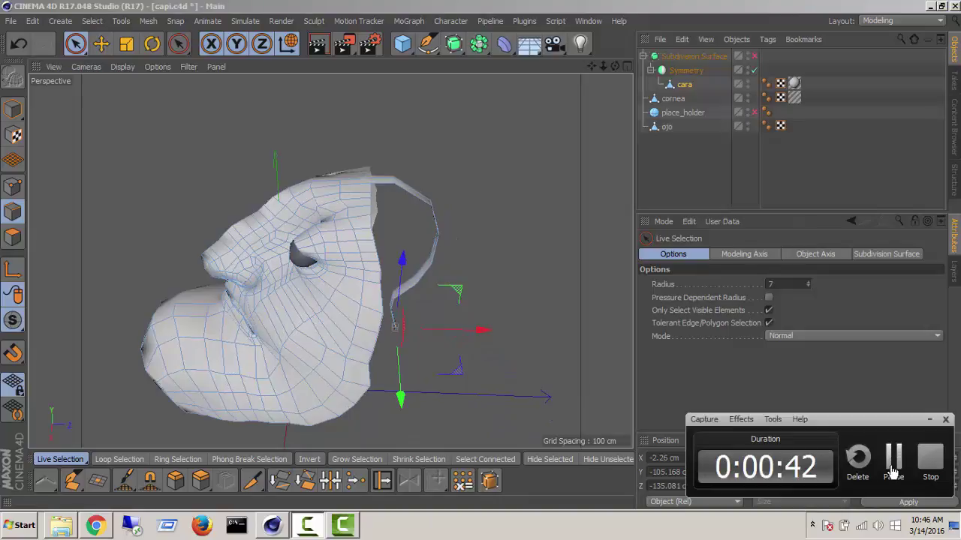
pyautogui.click(893, 471)
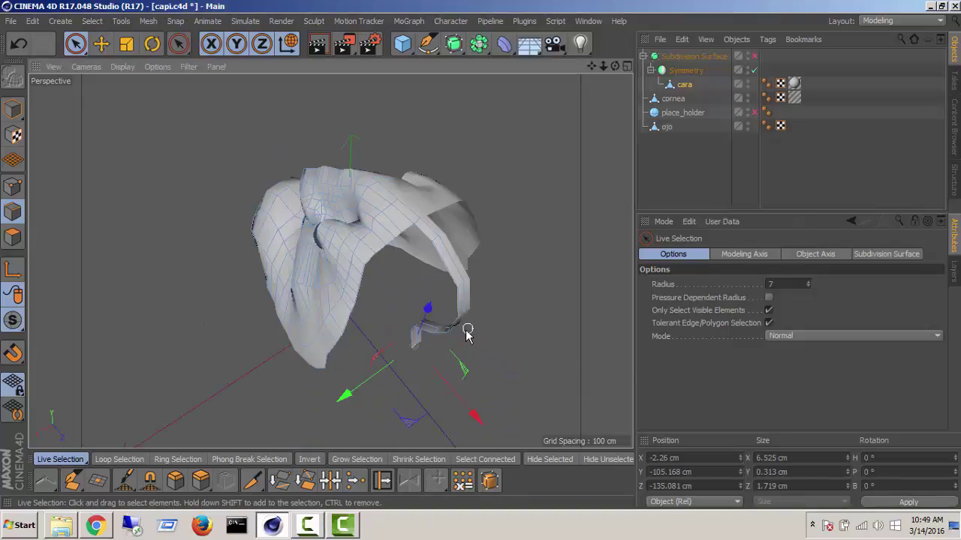
# Extrude the side edge of the cara mesh above the ear rearward in the side view to about Y -96.3 cm, Z -50.4 cm
pyautogui.keyDown('alt'); pyautogui.moveTo(468, 328); pyautogui.dragTo(386, 272); pyautogui.keyUp('alt')
pyautogui.middleClick(386, 272)
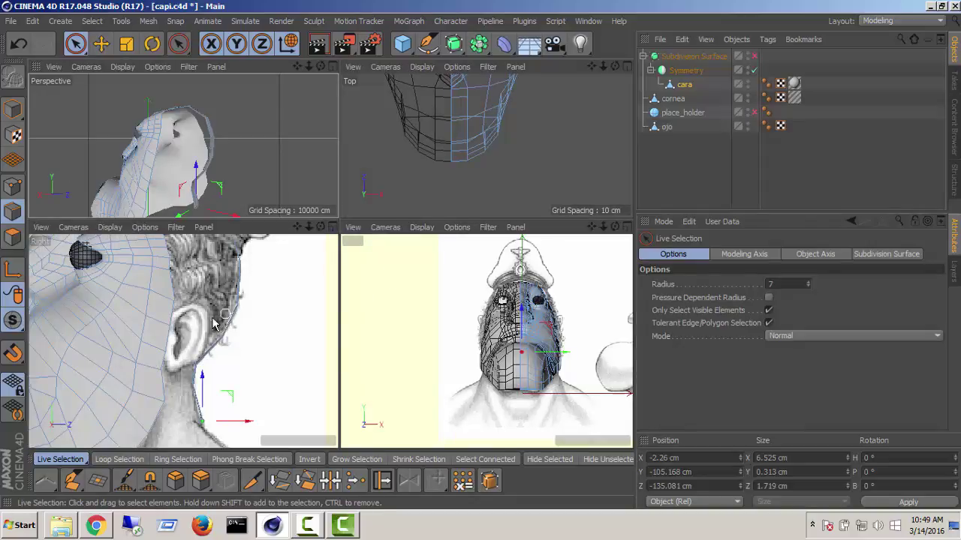
pyautogui.click(171, 316)
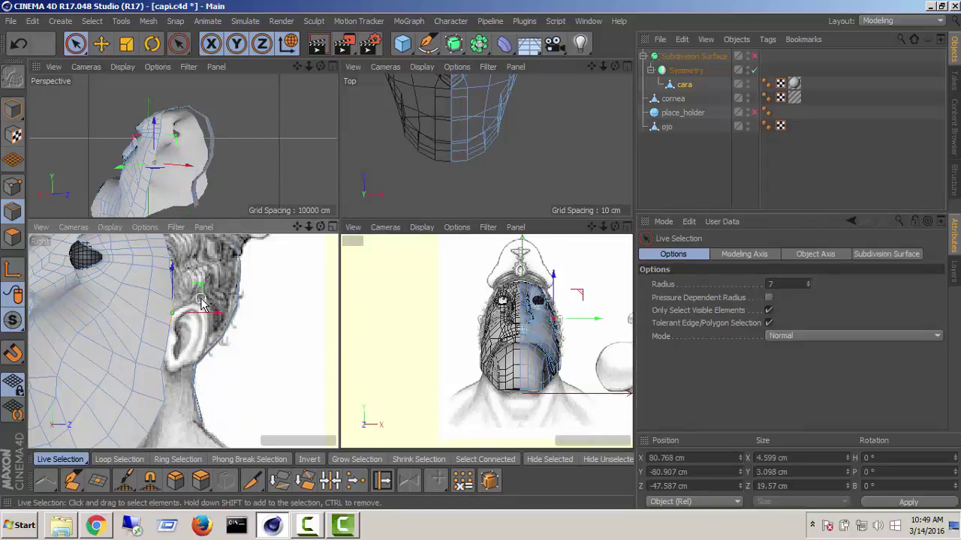
pyautogui.moveTo(204, 307); pyautogui.dragTo(211, 295)
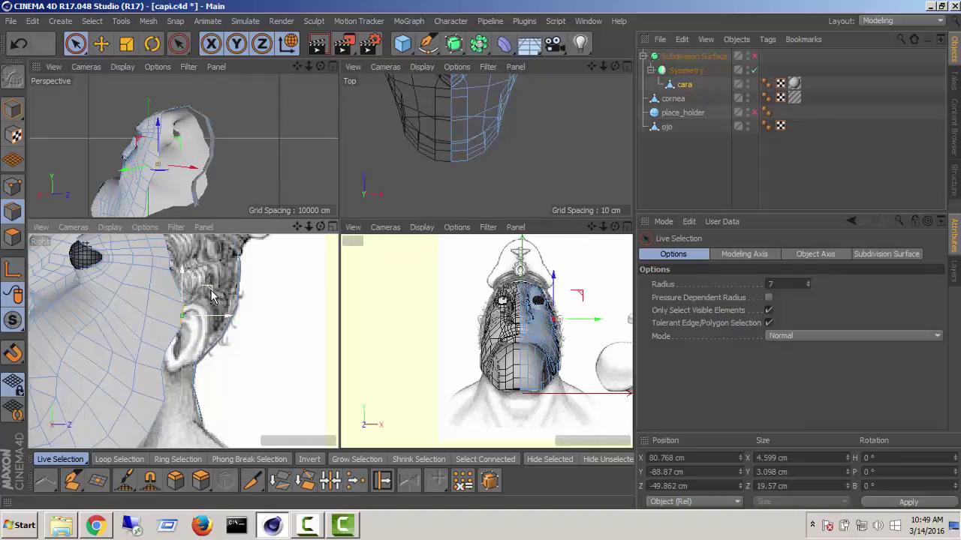
pyautogui.hotkey('ctrl', 'z')
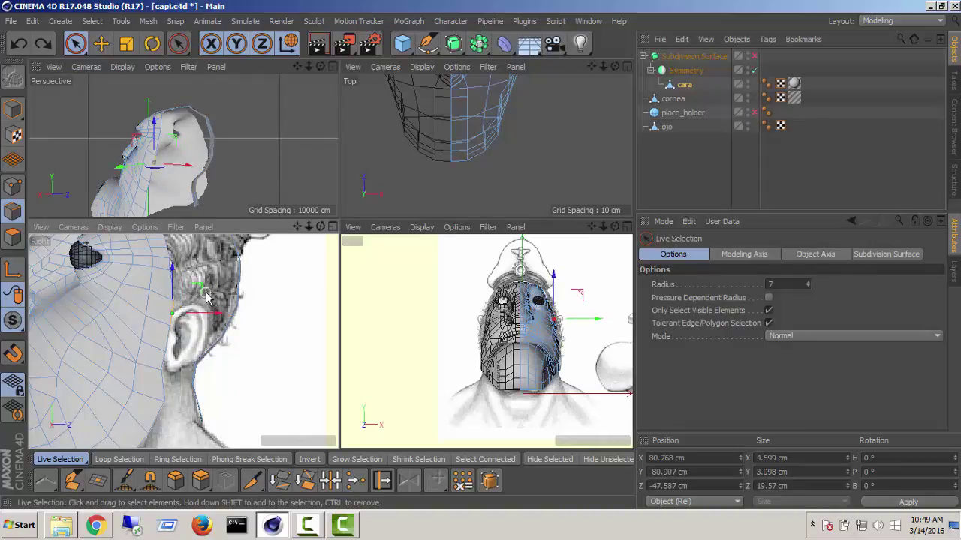
pyautogui.moveTo(209, 295); pyautogui.dragTo(218, 296)
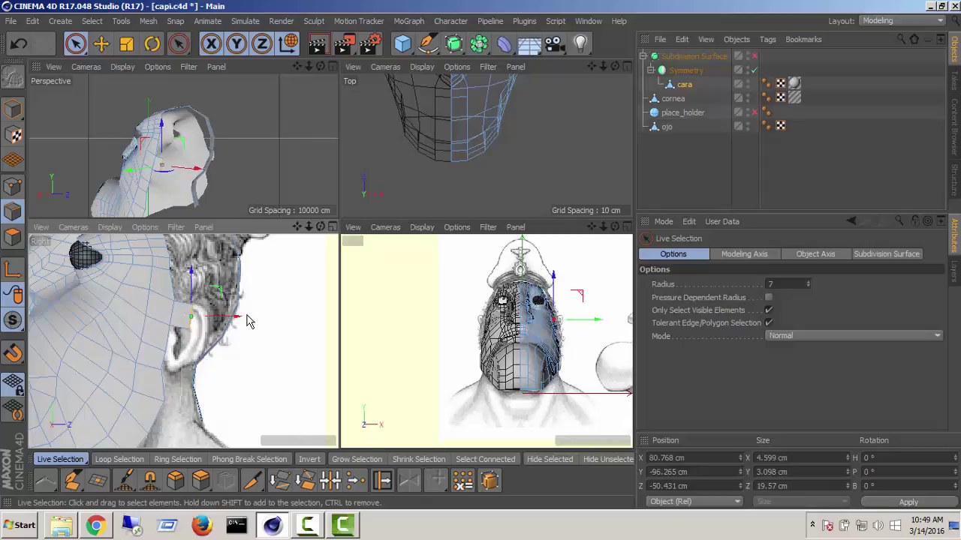
# Extrude the side strip again to about Y -114.2 cm and shift its end edge inward to about X 65.4 cm
pyautogui.middleClick(254, 190)
pyautogui.scroll(-3, 284, 231)
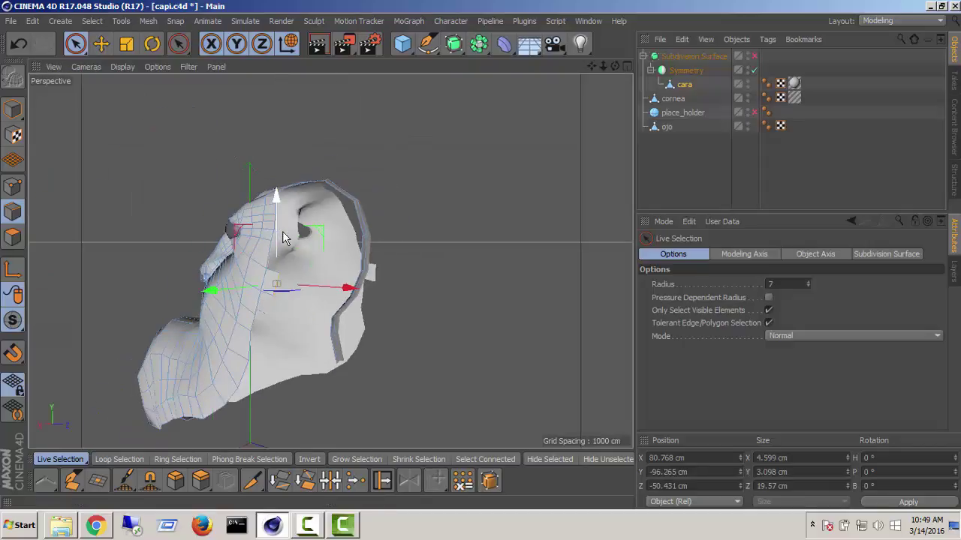
pyautogui.keyDown('alt'); pyautogui.moveTo(285, 232); pyautogui.dragTo(295, 280); pyautogui.keyUp('alt')
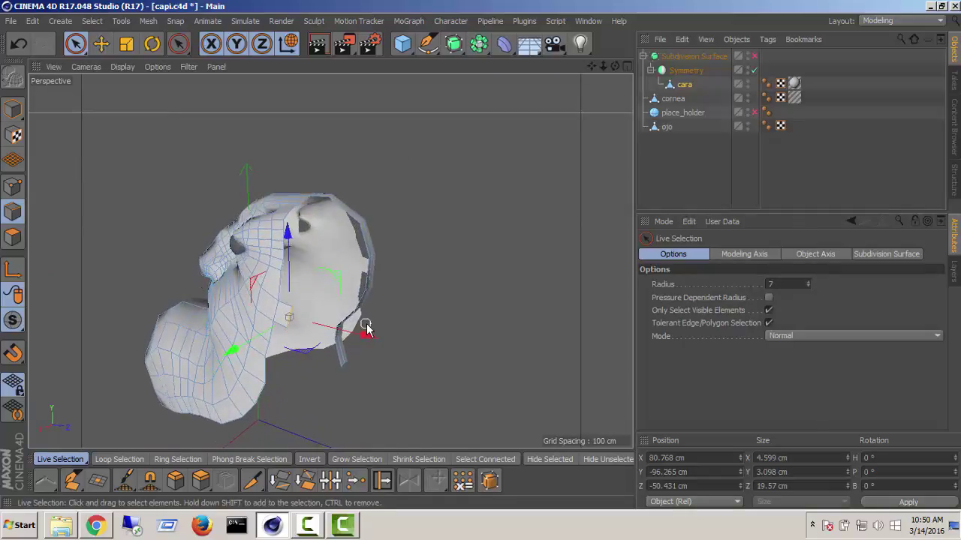
pyautogui.moveTo(366, 331); pyautogui.dragTo(383, 338)
pyautogui.keyDown('alt'); pyautogui.moveTo(422, 303); pyautogui.dragTo(259, 366); pyautogui.keyUp('alt')
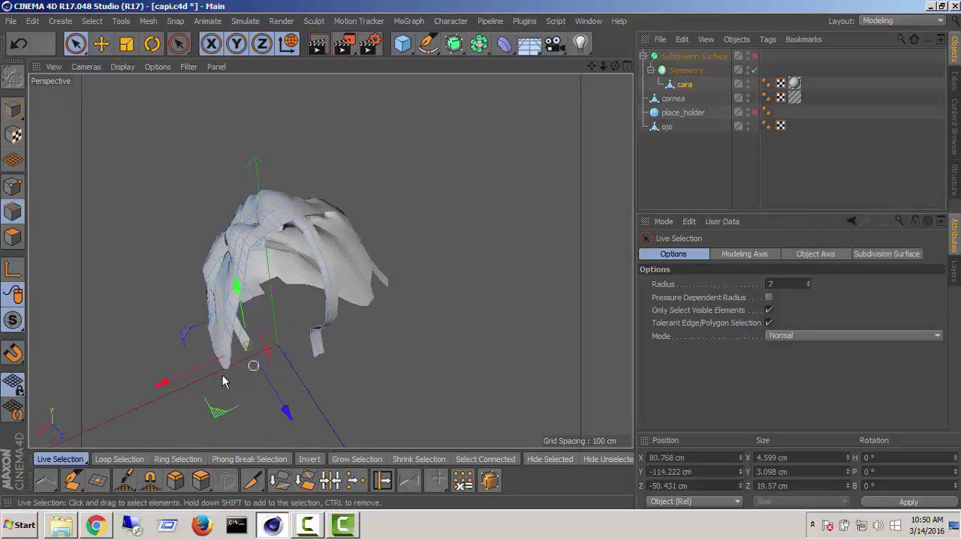
pyautogui.moveTo(167, 385); pyautogui.dragTo(180, 379)
# Move the side strip's middle cross edge inward along X to round the strip toward the back of the head
pyautogui.scroll(4, 241, 334)
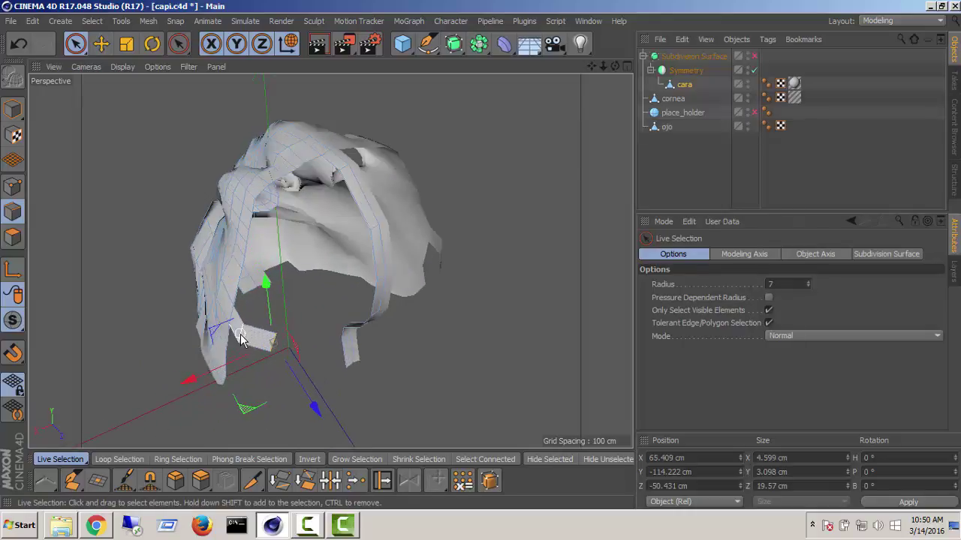
pyautogui.click(241, 334)
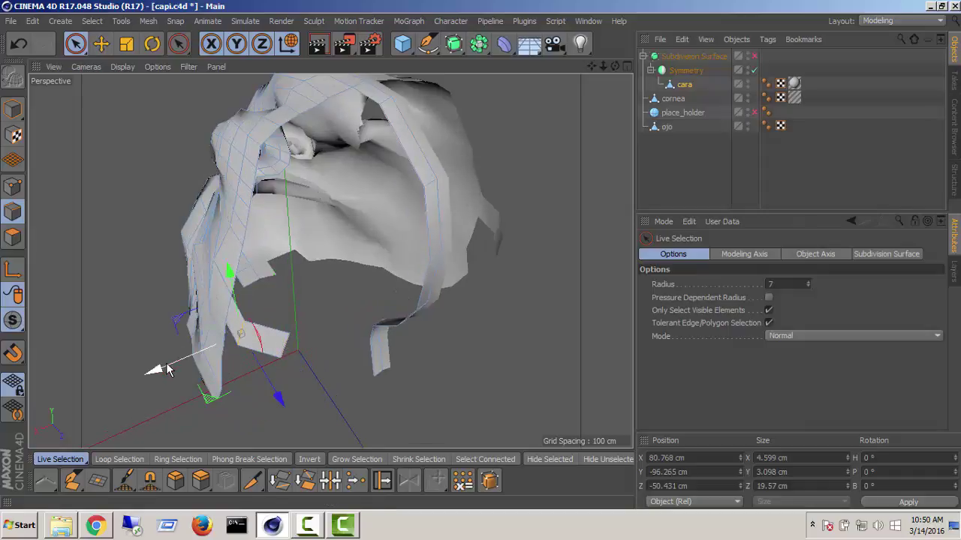
pyautogui.moveTo(163, 366); pyautogui.dragTo(250, 361)
# Move the side strip's end edge farther inward and back, to about X 54.3 cm and Y -123.2 cm
pyautogui.click(290, 346)
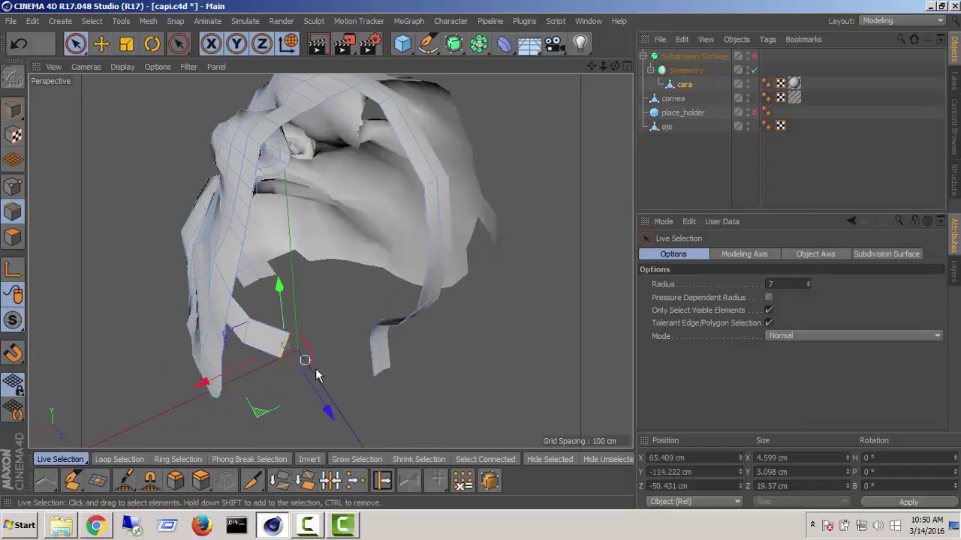
pyautogui.keyDown('alt'); pyautogui.moveTo(318, 373); pyautogui.dragTo(247, 276); pyautogui.keyUp('alt')
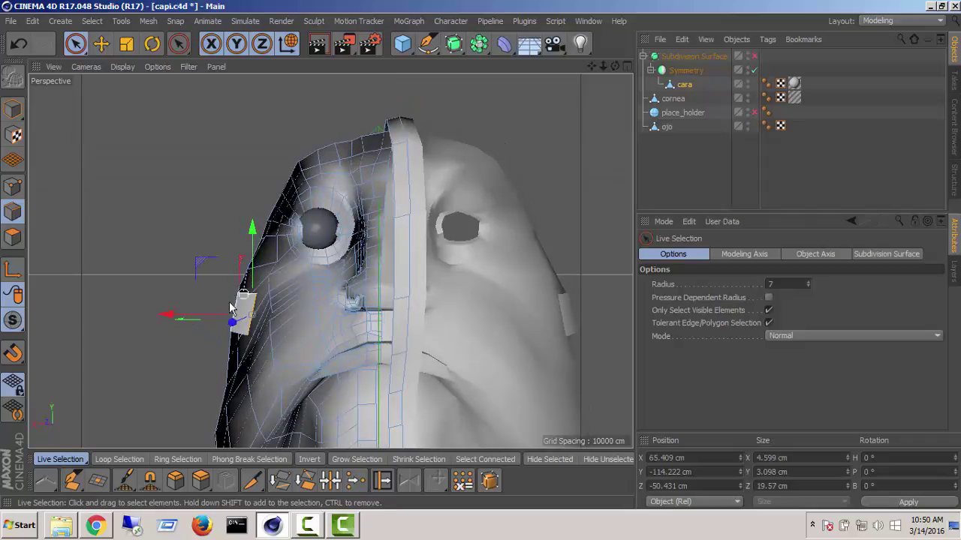
pyautogui.keyDown('alt'); pyautogui.moveTo(186, 326); pyautogui.dragTo(347, 351); pyautogui.keyUp('alt')
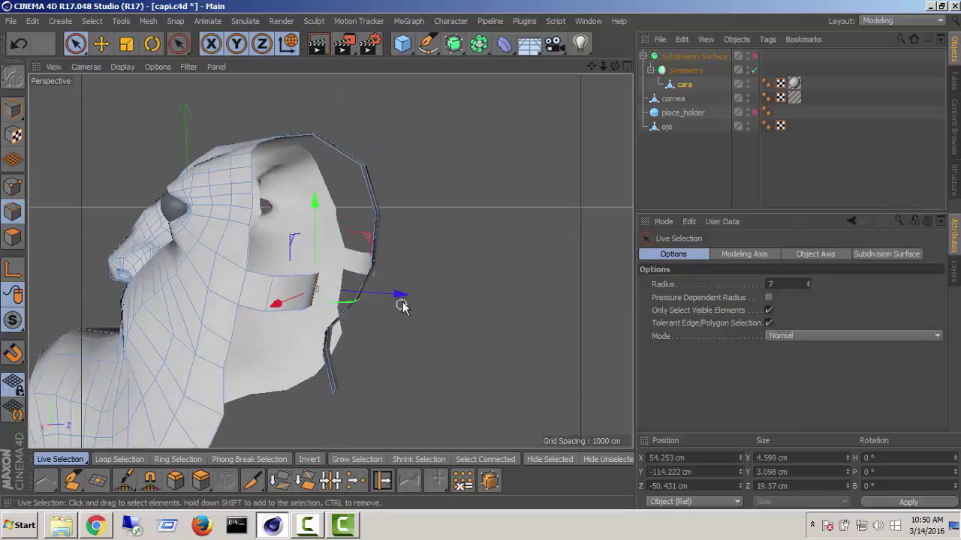
pyautogui.moveTo(398, 303); pyautogui.dragTo(307, 340)
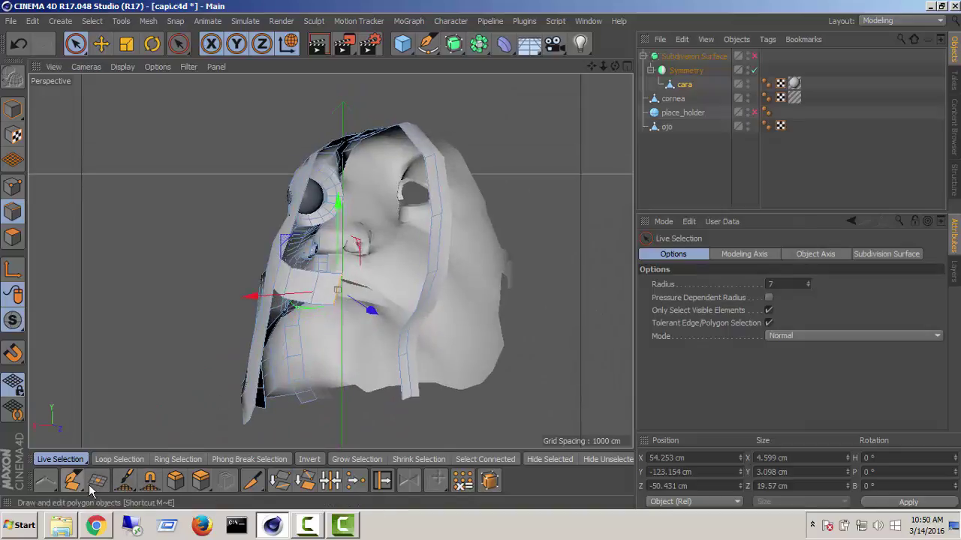
# Bridge the side strip's end edge to the facing edge of the centre strip with a Stitch and Sew polygon
pyautogui.keyDown('shift'); pyautogui.click(420, 296); pyautogui.keyUp('shift')
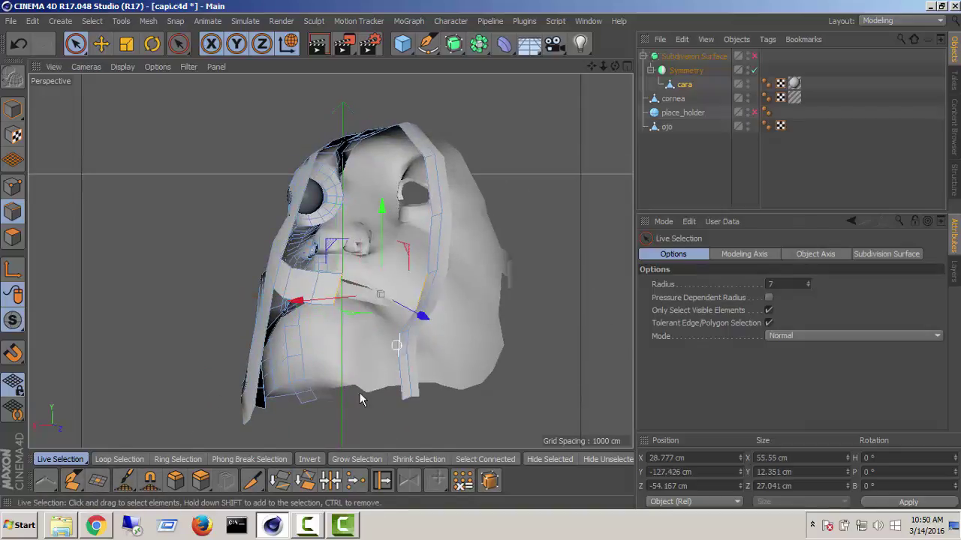
pyautogui.click(330, 481)
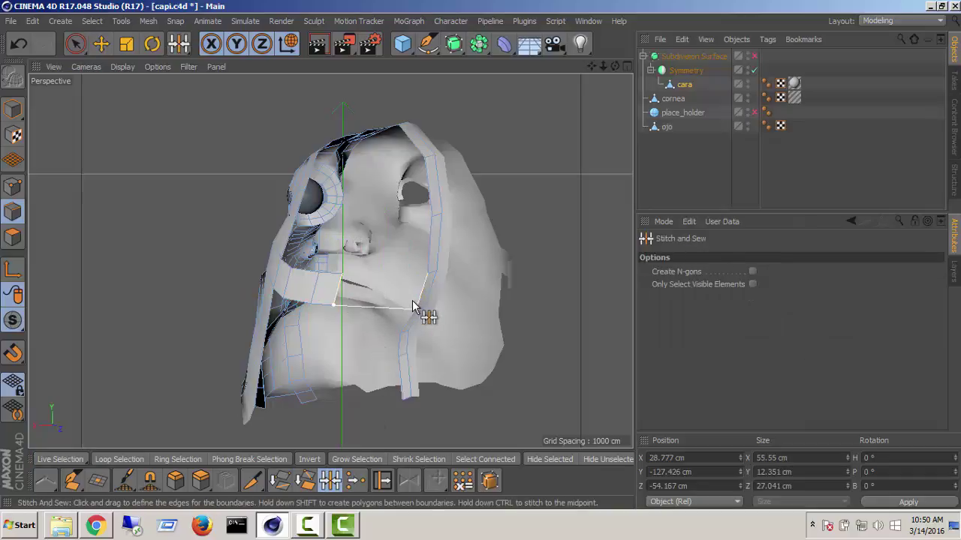
pyautogui.moveTo(412, 306); pyautogui.dragTo(416, 320)
# Cut the new bridging polygon across its middle with the Knife in Line mode while in point mode
pyautogui.keyDown('alt'); pyautogui.moveTo(357, 333); pyautogui.dragTo(247, 457); pyautogui.keyUp('alt')
pyautogui.click(252, 482)
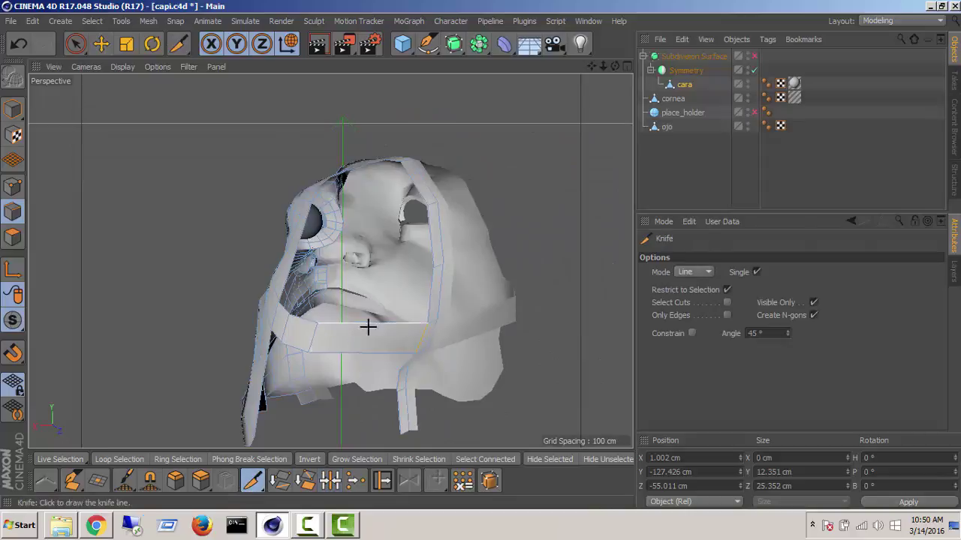
pyautogui.click(13, 186)
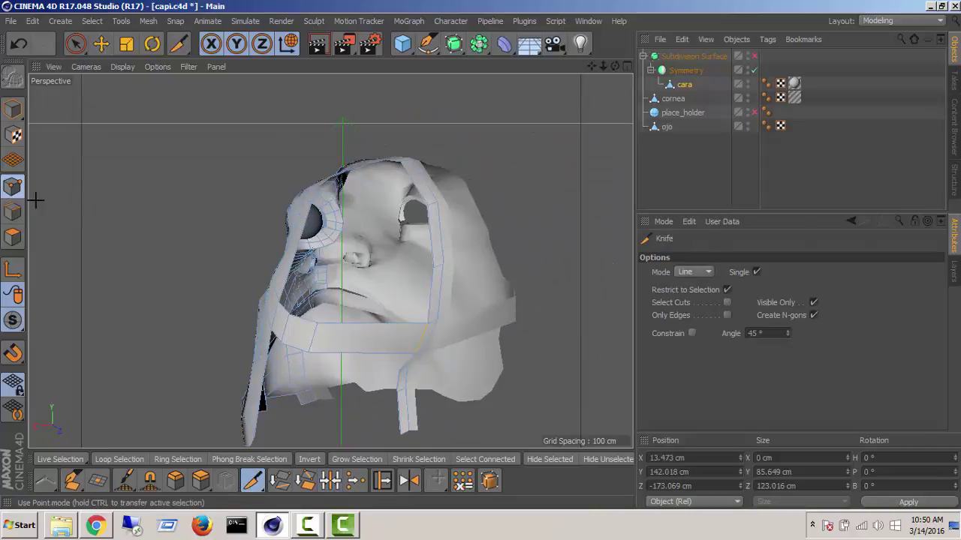
pyautogui.click(378, 324)
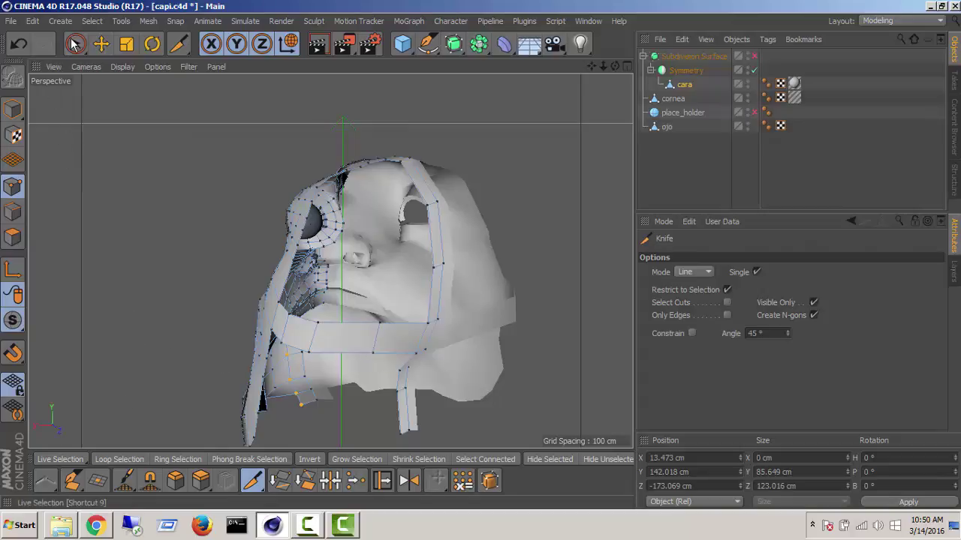
# Rectangle-select the two points of the new cut and move them back to about Y -128 cm to round the band
pyautogui.moveTo(73, 44); pyautogui.dragTo(126, 90)
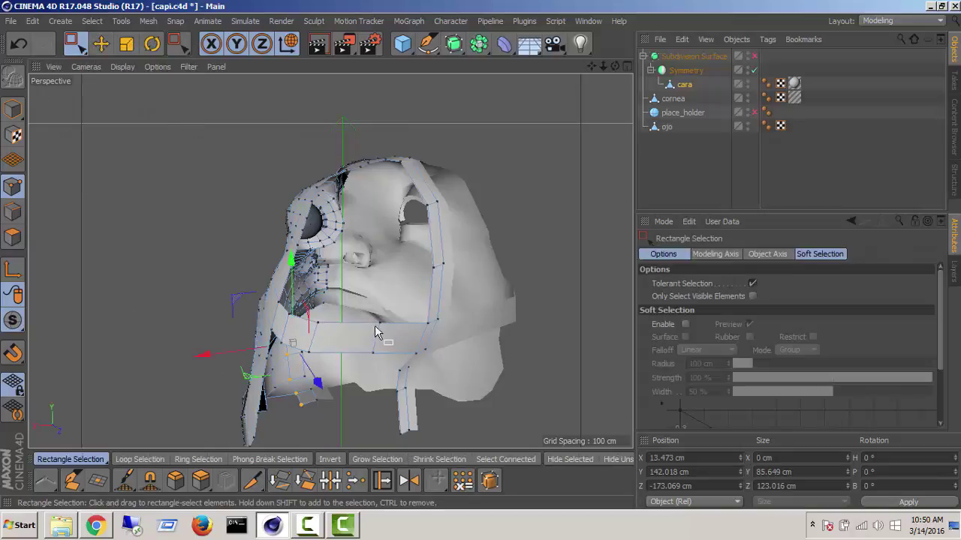
pyautogui.moveTo(384, 311); pyautogui.dragTo(449, 288)
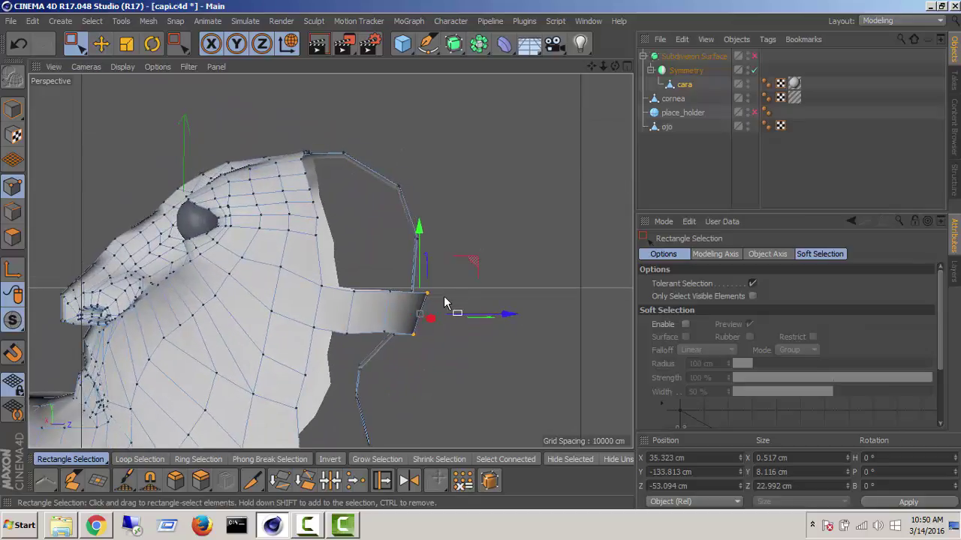
pyautogui.moveTo(491, 316); pyautogui.dragTo(481, 318)
pyautogui.middleClick(481, 319)
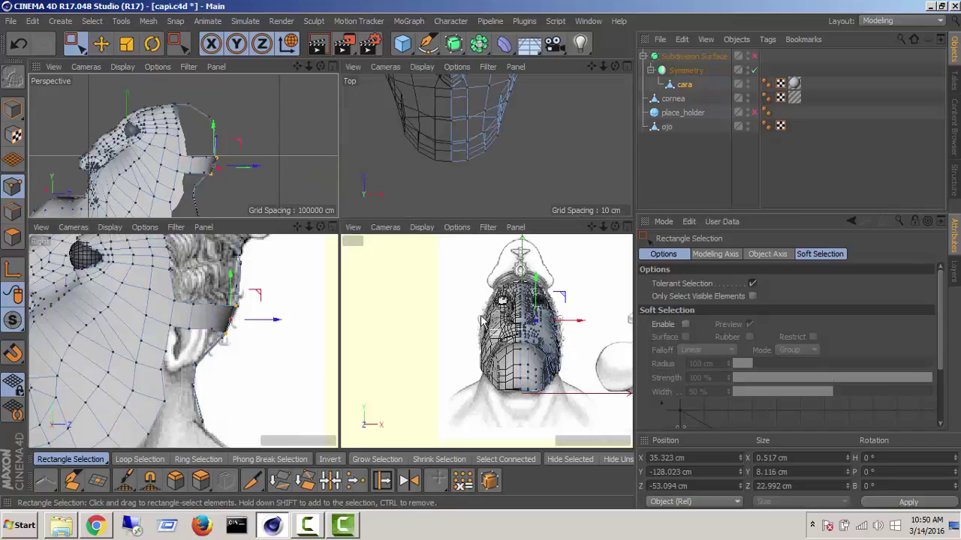
# Adjust the cut's lower point in the side view to about Y -125.9 cm, Z -60 cm, matching the head outline
pyautogui.middleClick(255, 325)
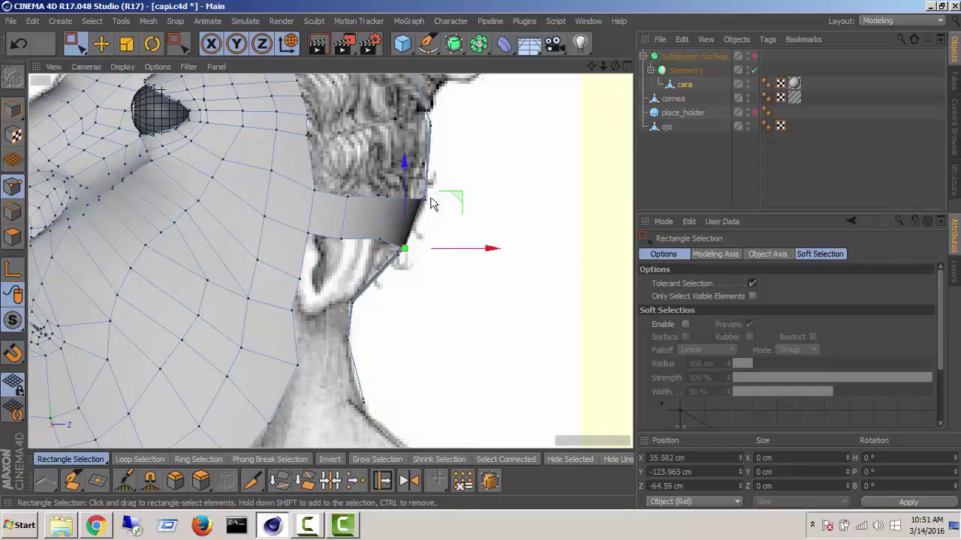
pyautogui.click(403, 241)
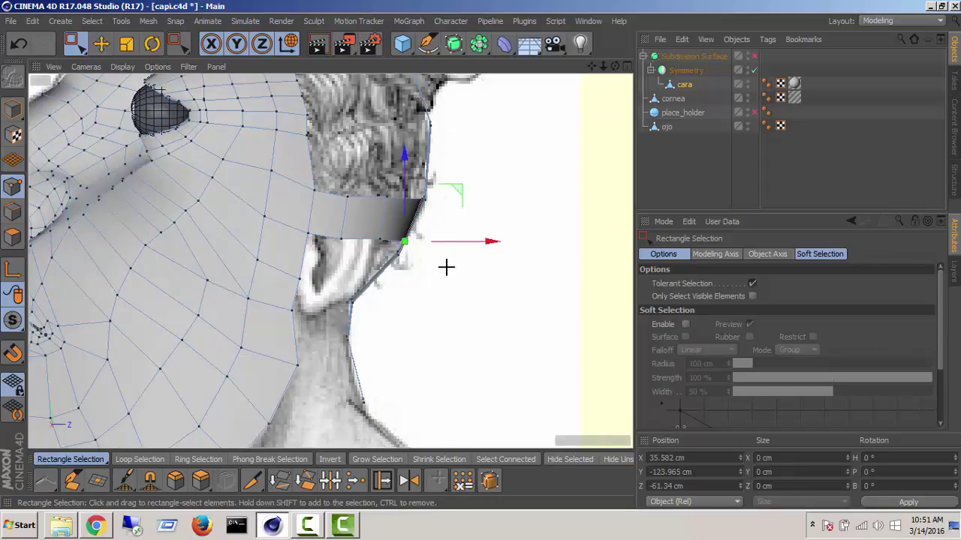
pyautogui.click(423, 241)
pyautogui.click(399, 245)
pyautogui.moveTo(450, 191); pyautogui.dragTo(461, 191)
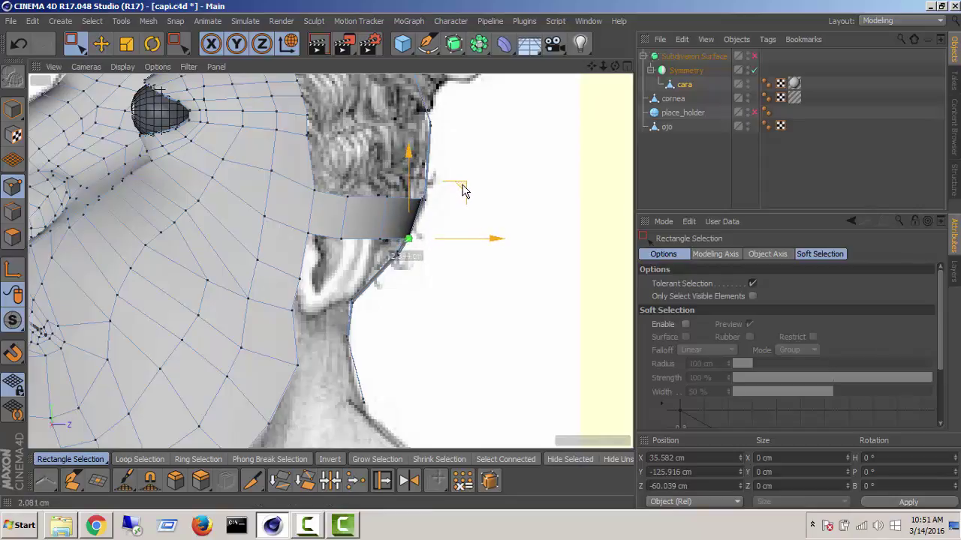
# Examine the new band around the back of the head in the side, four-view and perspective views
pyautogui.scroll(-6, 421, 287)
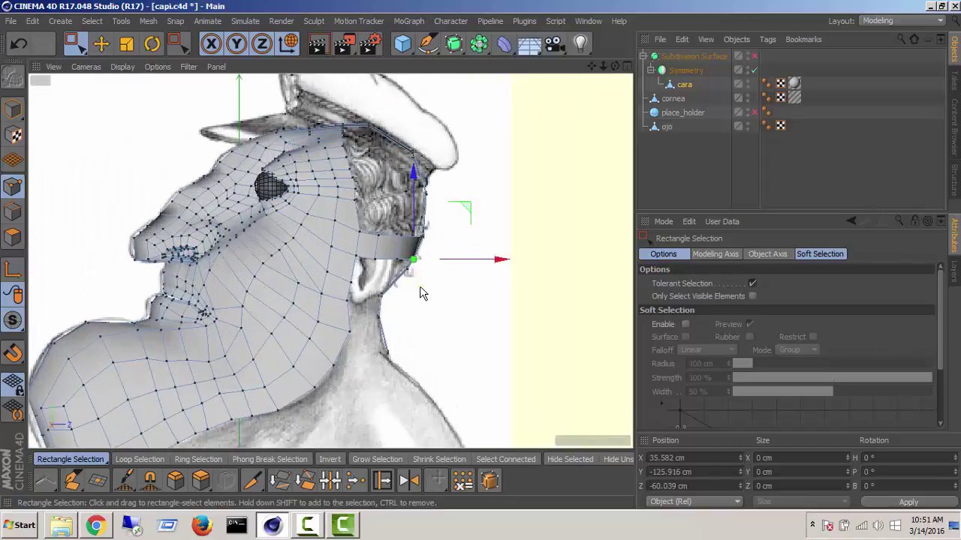
pyautogui.press('F3')
pyautogui.press('F5')
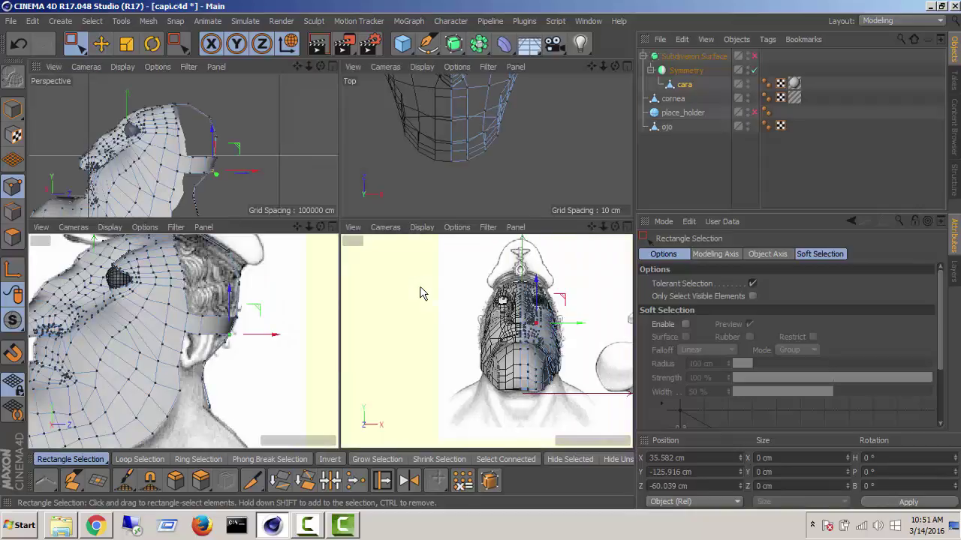
pyautogui.middleClick(268, 306)
pyautogui.middleClick(378, 272)
pyautogui.middleClick(305, 159)
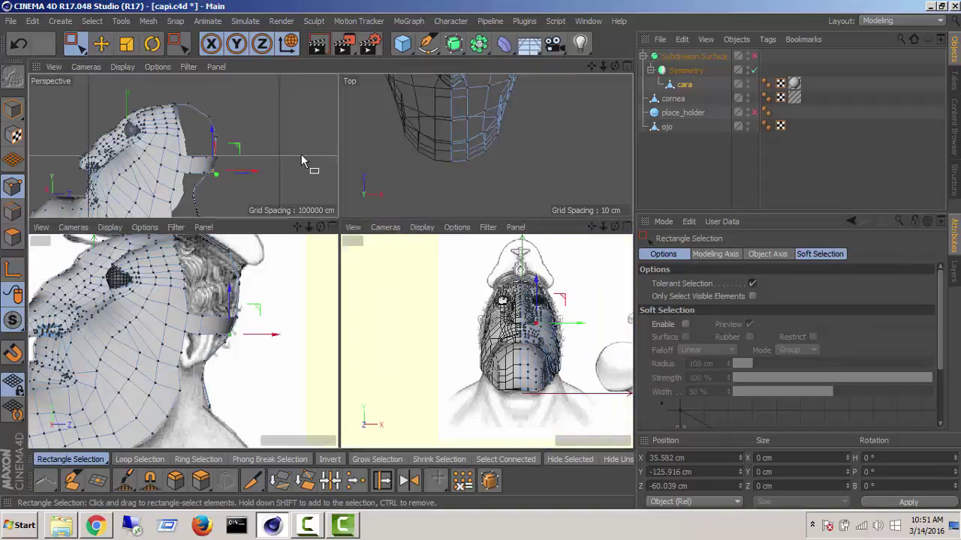
pyautogui.scroll(-3, 336, 210)
pyautogui.keyDown('alt'); pyautogui.moveTo(336, 291); pyautogui.dragTo(294, 325); pyautogui.keyUp('alt')
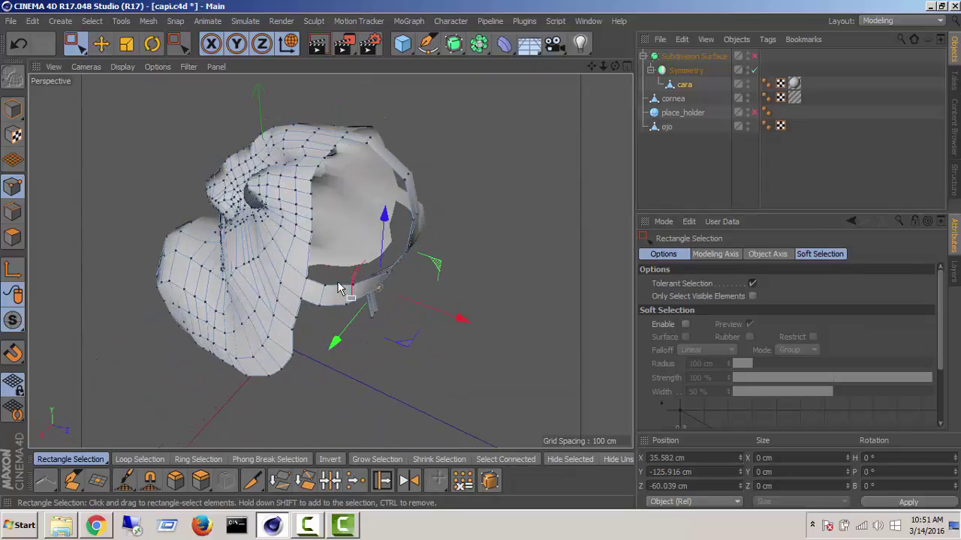
# Fill the large opening between the face edge and the back strips with Close Polygon Hole
pyautogui.keyDown('alt'); pyautogui.moveTo(338, 289); pyautogui.dragTo(381, 340); pyautogui.keyUp('alt')
pyautogui.click(97, 481)
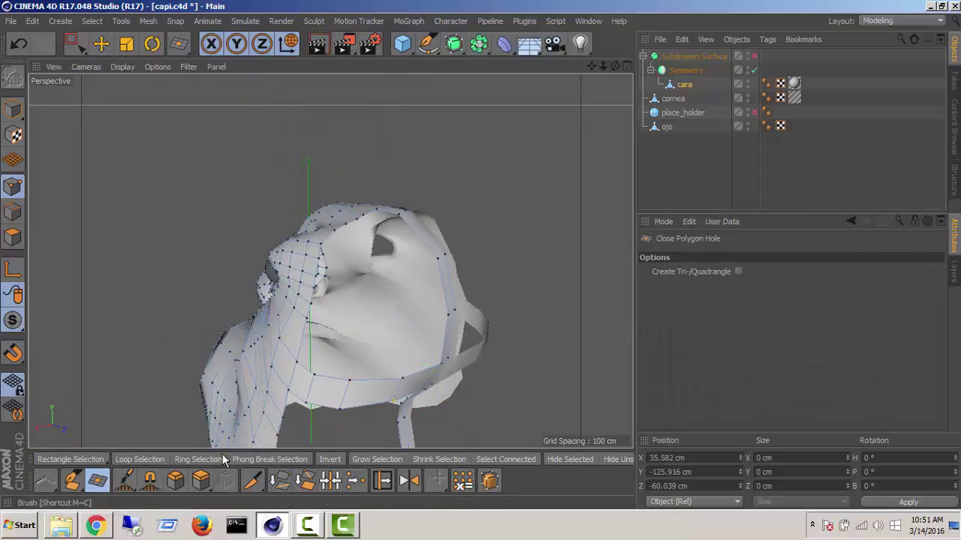
pyautogui.moveTo(363, 382)
pyautogui.keyDown('alt'); pyautogui.mouseDown()
pyautogui.moveTo(343, 349)
pyautogui.moveTo(262, 304)
pyautogui.moveTo(208, 345)
pyautogui.moveTo(373, 333)
pyautogui.mouseUp(); pyautogui.keyUp('alt')
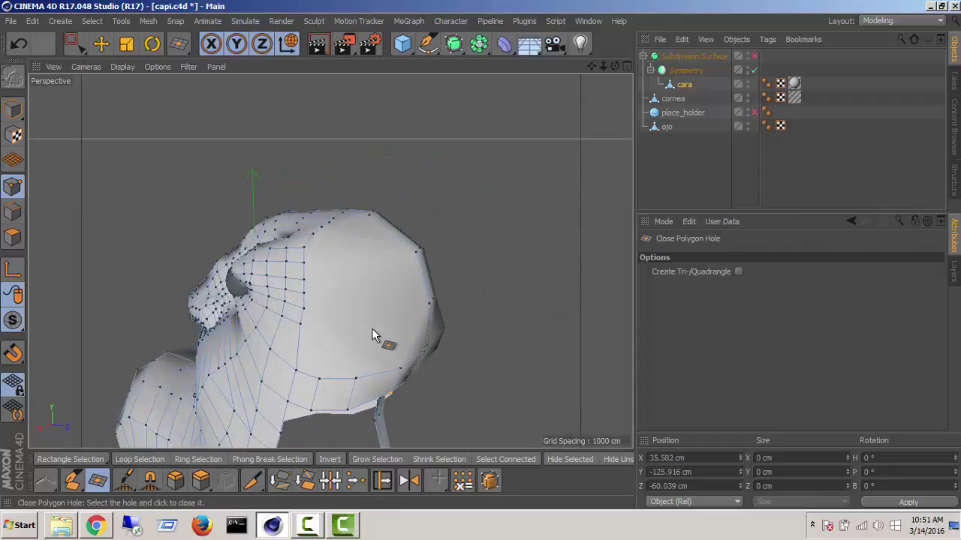
# Knife a horizontal row across the lower part of the new side polygon and join it to the lower band with vertical cuts
pyautogui.click(262, 484)
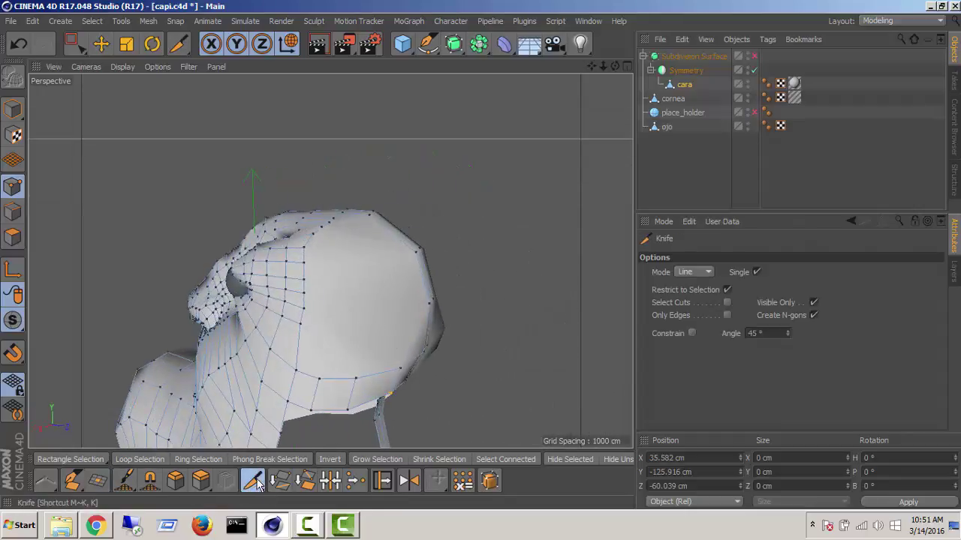
pyautogui.keyDown('alt'); pyautogui.moveTo(366, 394); pyautogui.dragTo(457, 320); pyautogui.keyUp('alt')
pyautogui.keyDown('alt'); pyautogui.moveTo(391, 350); pyautogui.dragTo(518, 316); pyautogui.keyUp('alt')
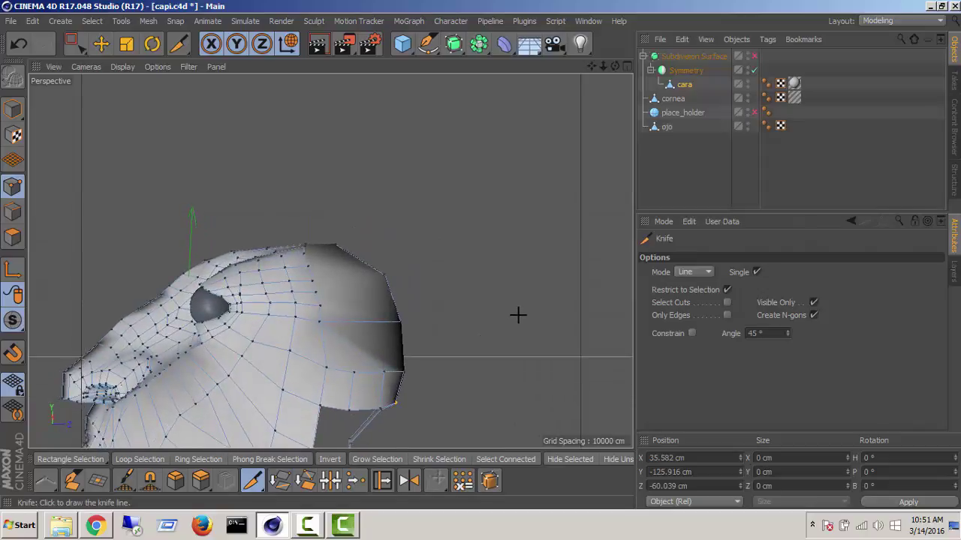
pyautogui.keyDown('alt'); pyautogui.moveTo(458, 344); pyautogui.dragTo(362, 320); pyautogui.keyUp('alt')
pyautogui.moveTo(329, 379); pyautogui.dragTo(481, 289)
# Rectangle-select the three inner points of the new horizontal row and pull them outward to about X 45.5 cm to round the side
pyautogui.click(84, 43)
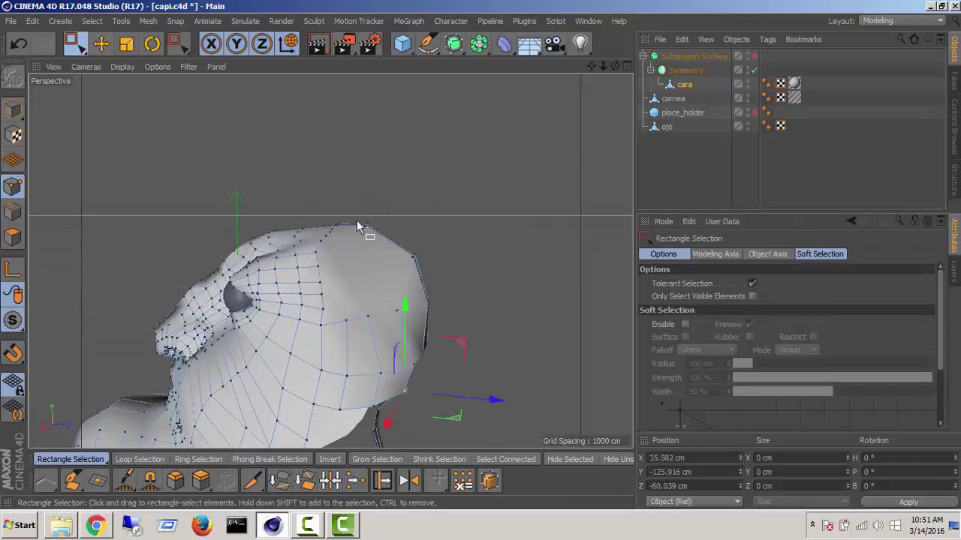
pyautogui.keyDown('alt'); pyautogui.moveTo(415, 308); pyautogui.dragTo(351, 304); pyautogui.keyUp('alt')
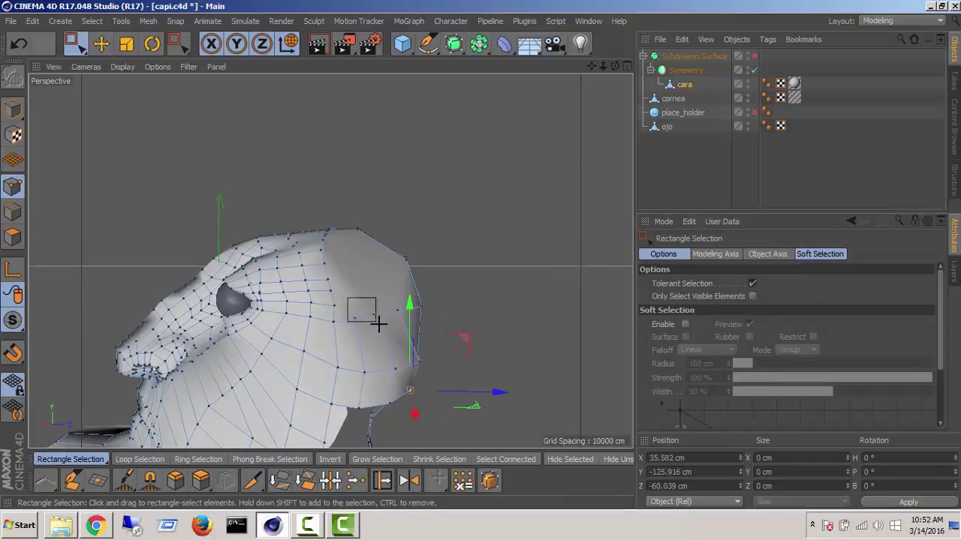
pyautogui.keyDown('alt'); pyautogui.moveTo(406, 335); pyautogui.dragTo(208, 228); pyautogui.keyUp('alt')
pyautogui.moveTo(230, 296); pyautogui.dragTo(348, 356)
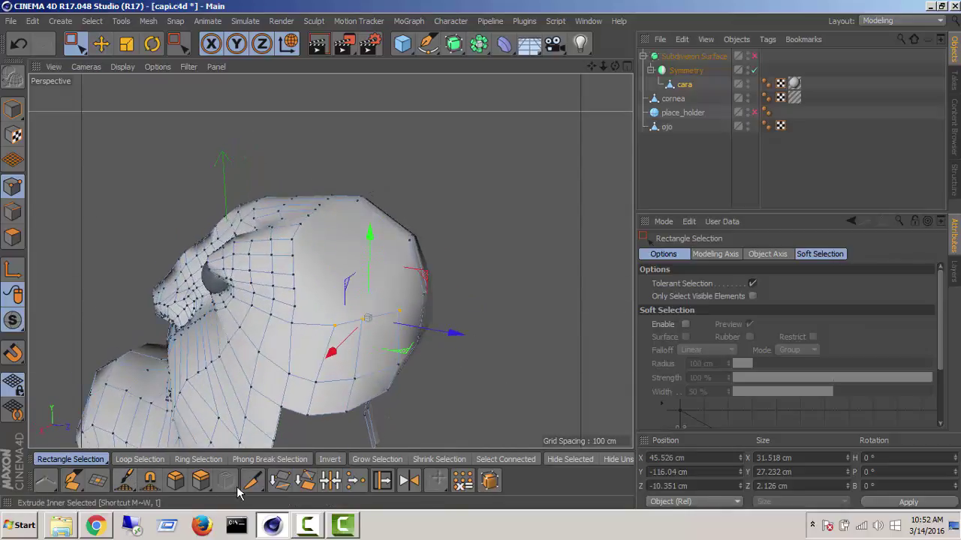
# Knife an upper horizontal line from the back strip to the face edge, and a vertical line joining it to the lower row's middle point
pyautogui.click(251, 484)
pyautogui.keyDown('alt'); pyautogui.moveTo(330, 326); pyautogui.dragTo(282, 328); pyautogui.keyUp('alt')
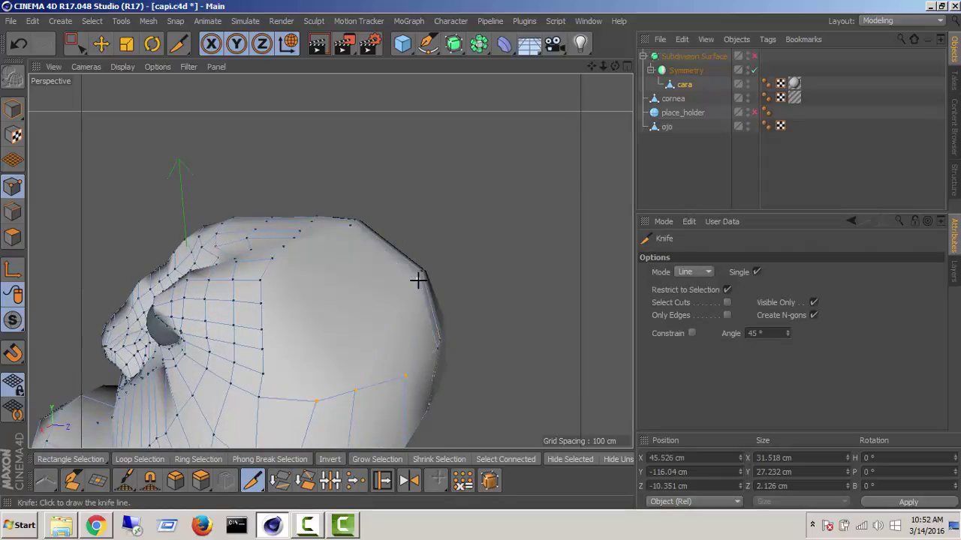
pyautogui.moveTo(418, 279); pyautogui.dragTo(263, 332)
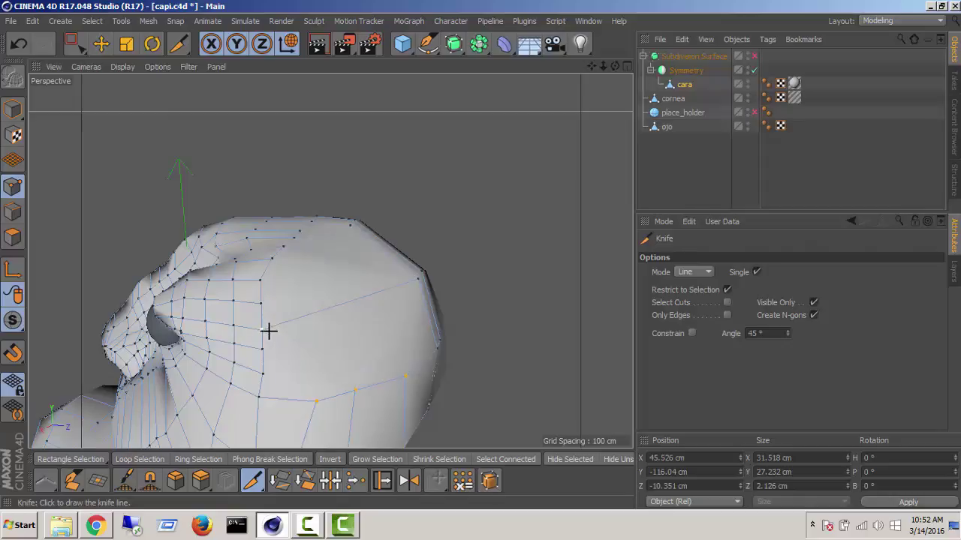
pyautogui.moveTo(269, 331)
pyautogui.keyDown('alt'); pyautogui.mouseDown()
pyautogui.moveTo(289, 328)
pyautogui.moveTo(202, 303)
pyautogui.moveTo(200, 292)
pyautogui.moveTo(283, 275)
pyautogui.moveTo(352, 287)
pyautogui.moveTo(468, 343)
pyautogui.moveTo(382, 308)
pyautogui.moveTo(263, 302)
pyautogui.moveTo(428, 296)
pyautogui.mouseUp(); pyautogui.keyUp('alt')
pyautogui.moveTo(354, 343)
pyautogui.keyDown('alt'); pyautogui.mouseDown()
pyautogui.moveTo(441, 382)
pyautogui.moveTo(482, 380)
pyautogui.moveTo(388, 369)
pyautogui.moveTo(337, 343)
pyautogui.moveTo(335, 323)
pyautogui.moveTo(309, 333)
pyautogui.moveTo(364, 350)
pyautogui.moveTo(337, 350)
pyautogui.mouseUp(); pyautogui.keyUp('alt')
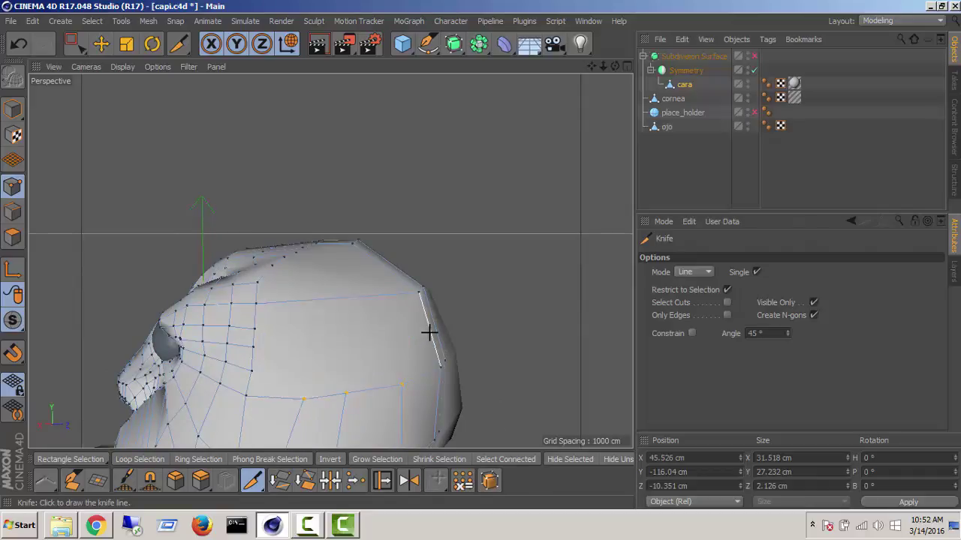
pyautogui.click(344, 392)
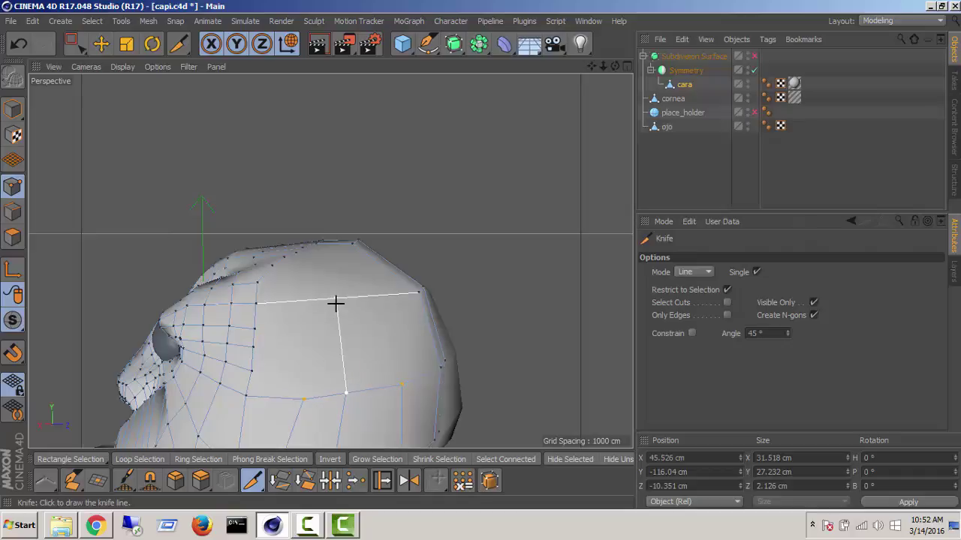
pyautogui.click(337, 302)
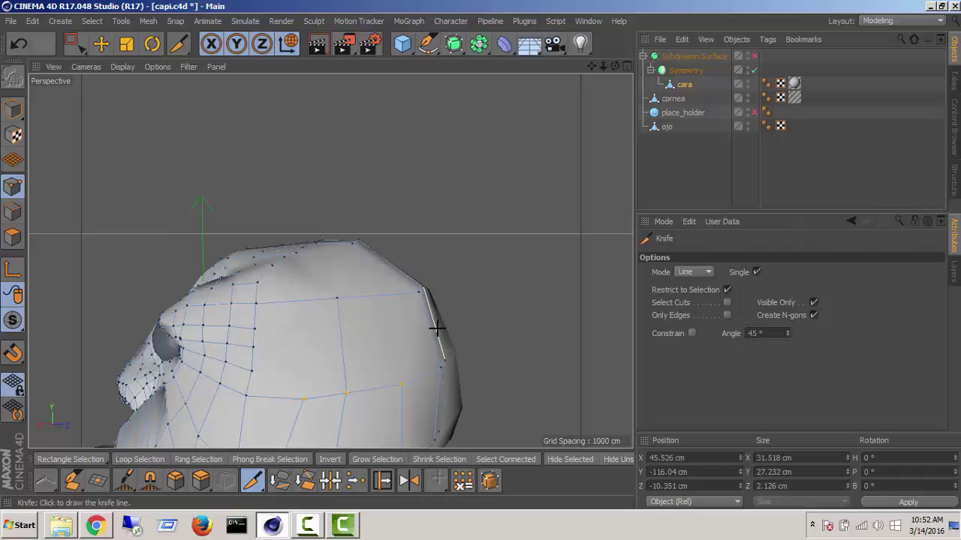
# Try cuts joining the back strip and two face-edge points to the middle of the vertical line, and undo them
pyautogui.click(436, 328)
pyautogui.click(342, 346)
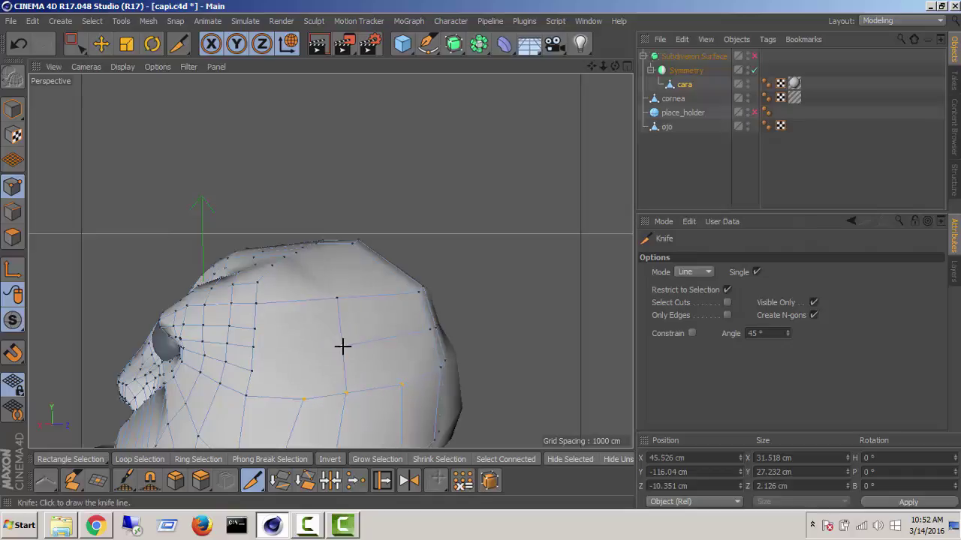
pyautogui.click(256, 329)
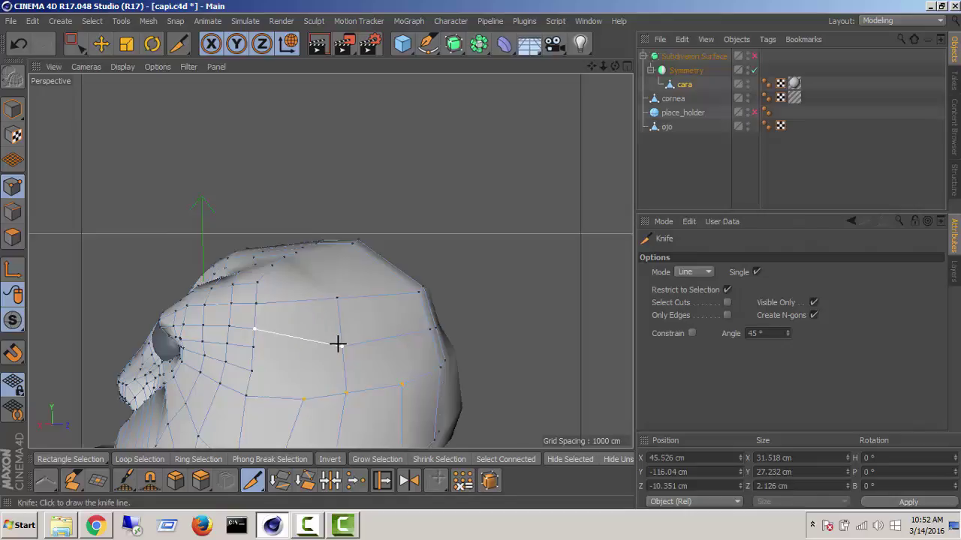
pyautogui.click(252, 371)
pyautogui.moveTo(308, 367)
pyautogui.keyDown('alt'); pyautogui.mouseDown()
pyautogui.moveTo(437, 342)
pyautogui.moveTo(363, 354)
pyautogui.moveTo(332, 333)
pyautogui.moveTo(238, 354)
pyautogui.moveTo(260, 388)
pyautogui.moveTo(335, 386)
pyautogui.moveTo(307, 352)
pyautogui.moveTo(274, 347)
pyautogui.moveTo(262, 365)
pyautogui.moveTo(310, 380)
pyautogui.mouseUp(); pyautogui.keyUp('alt')
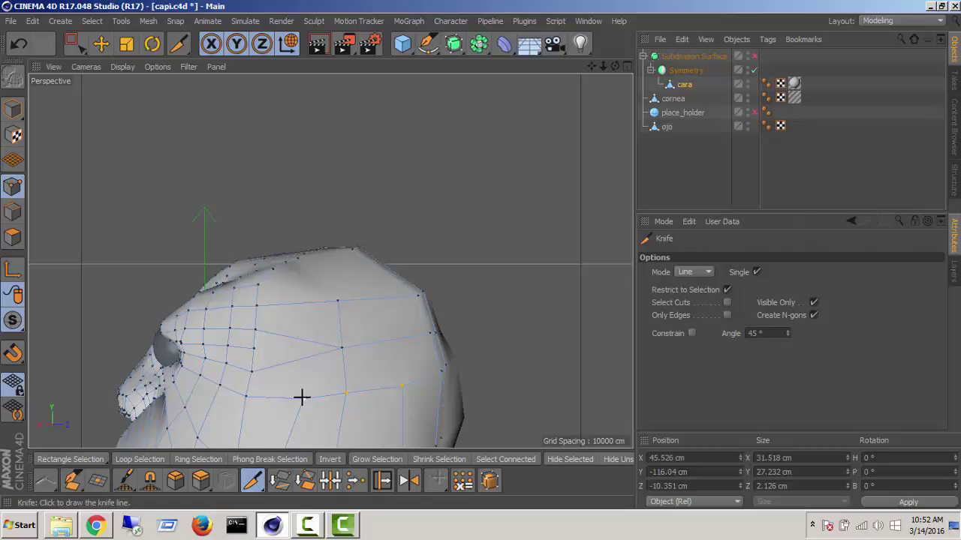
pyautogui.keyDown('alt'); pyautogui.moveTo(302, 397); pyautogui.dragTo(334, 315); pyautogui.keyUp('alt')
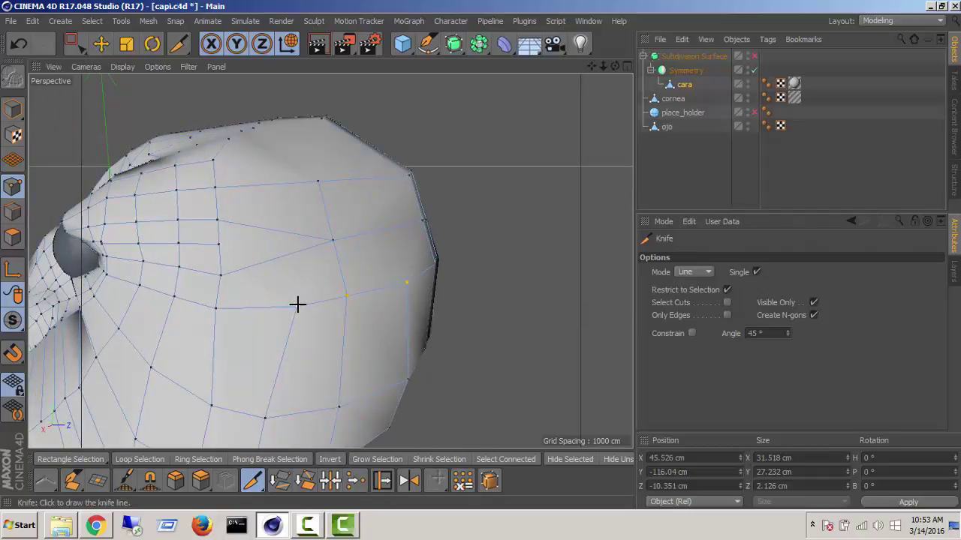
pyautogui.hotkey('ctrl', 'z')
pyautogui.hotkey('ctrl', 'z')
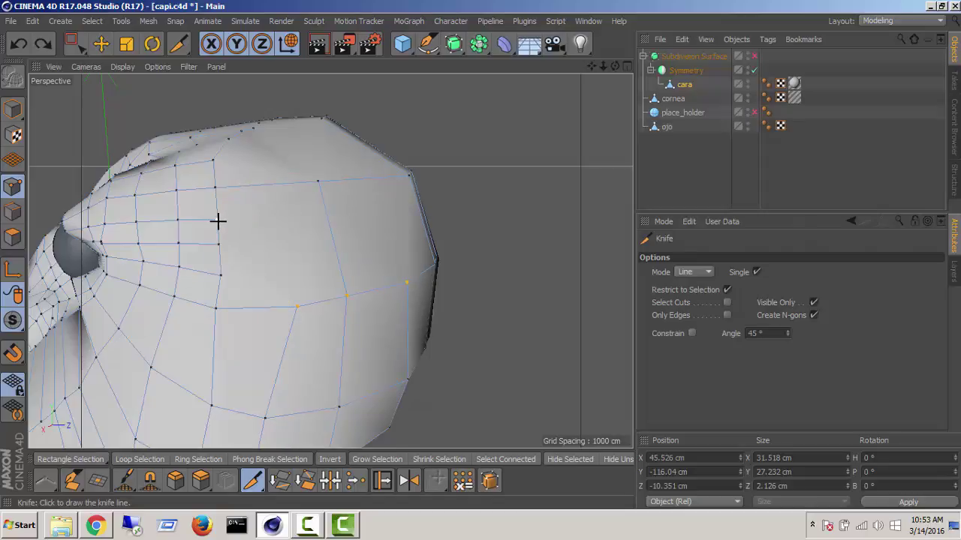
# Knife three horizontal lines from the face-edge points to the vertical cut, between the upper line and the lower row
pyautogui.moveTo(218, 220); pyautogui.dragTo(297, 220)
pyautogui.click(326, 216)
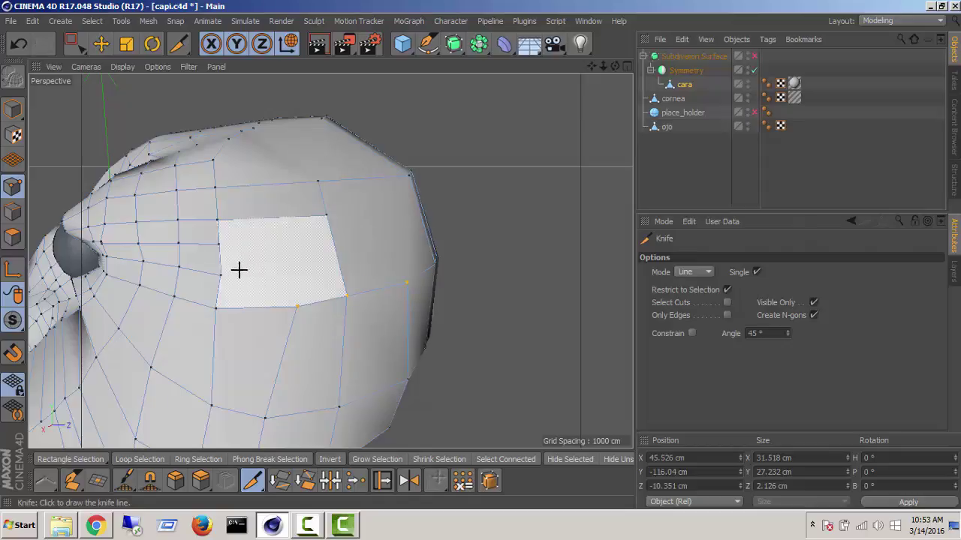
pyautogui.click(218, 244)
pyautogui.click(333, 242)
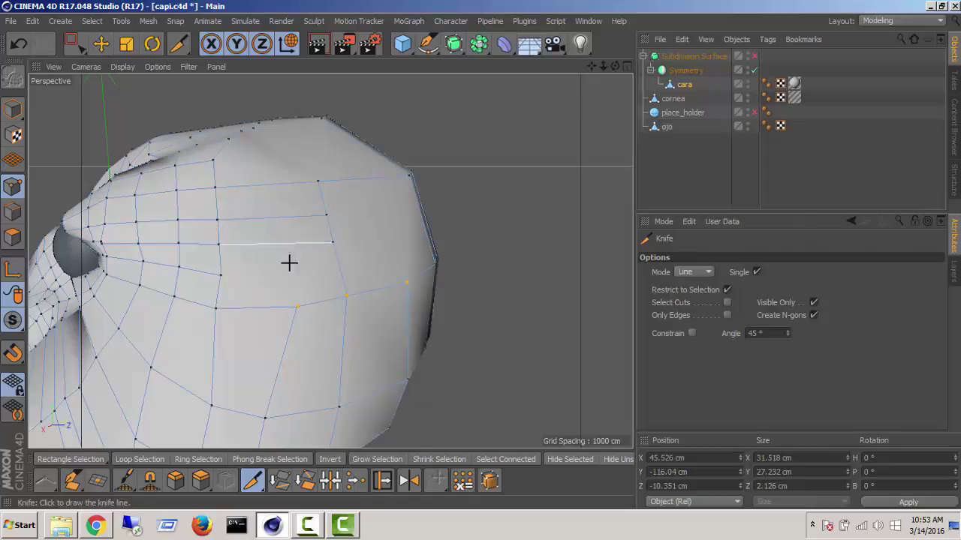
pyautogui.click(337, 267)
# Knife vertical lines from the lower row's two outer inner points up to the upper horizontal line
pyautogui.click(297, 307)
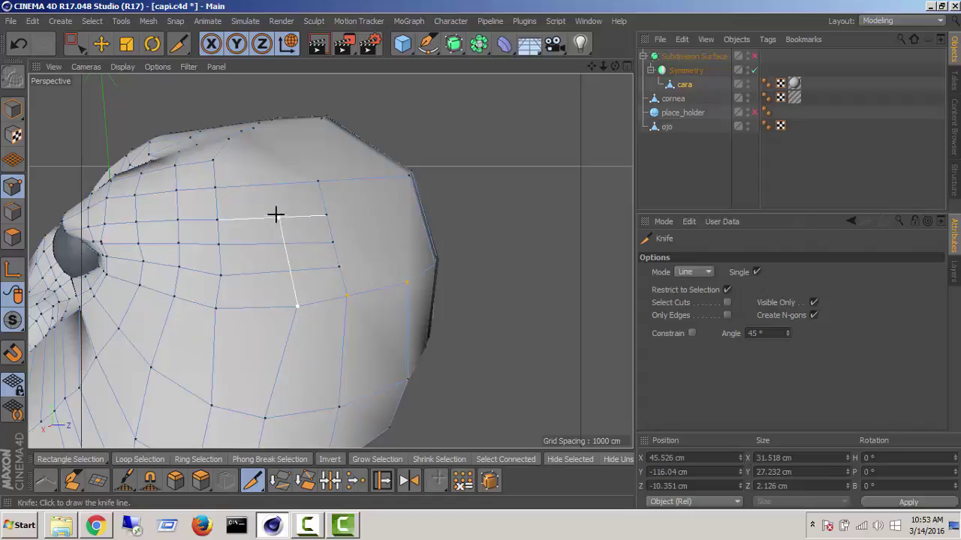
pyautogui.click(267, 190)
pyautogui.keyDown('alt'); pyautogui.moveTo(358, 221); pyautogui.dragTo(220, 225); pyautogui.keyUp('alt')
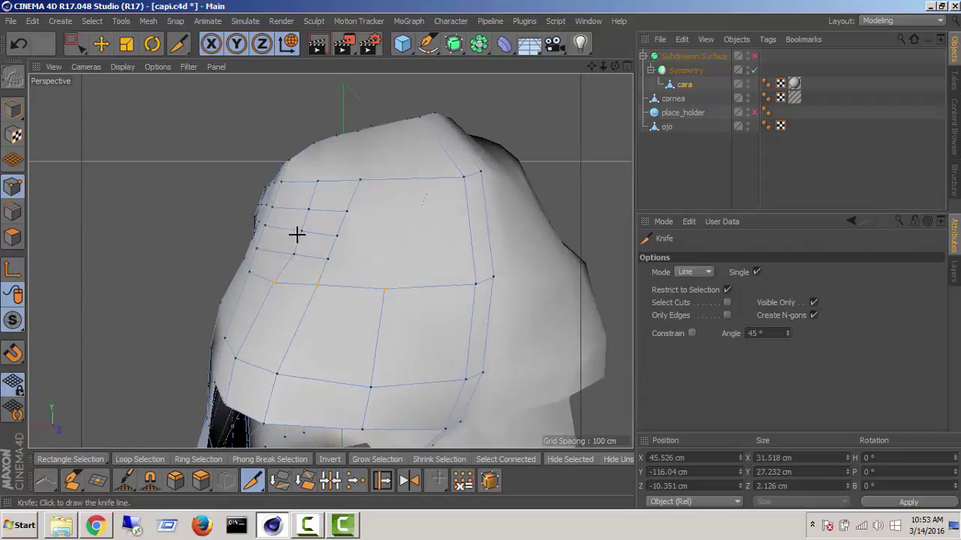
pyautogui.click(384, 289)
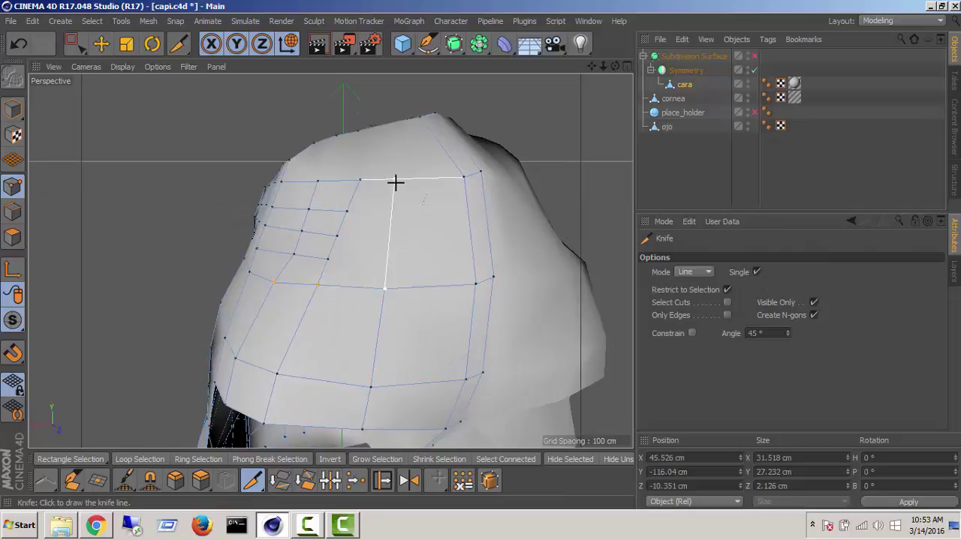
pyautogui.click(404, 179)
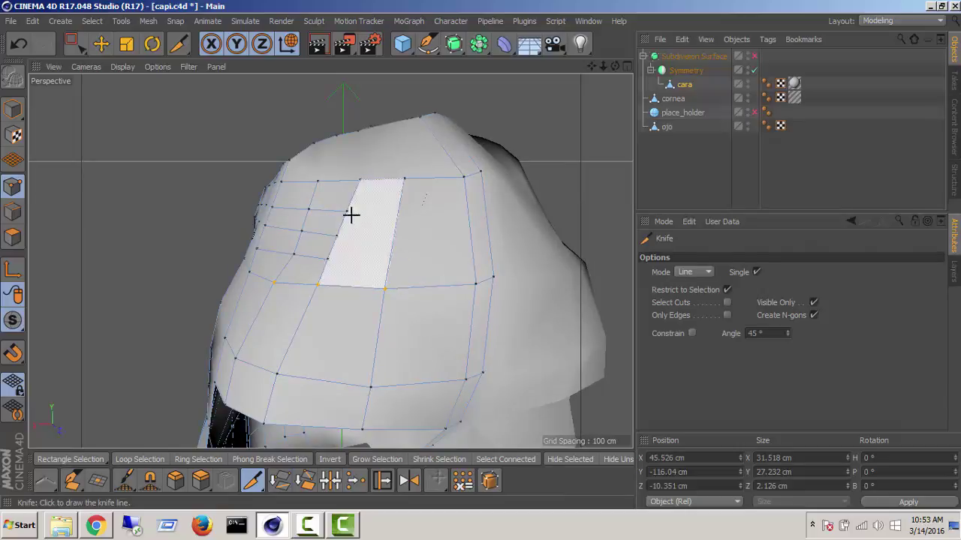
# Extend the three intermediate horizontal rows to the rearmost vertical cut with the Knife
pyautogui.click(385, 264)
pyautogui.click(348, 212)
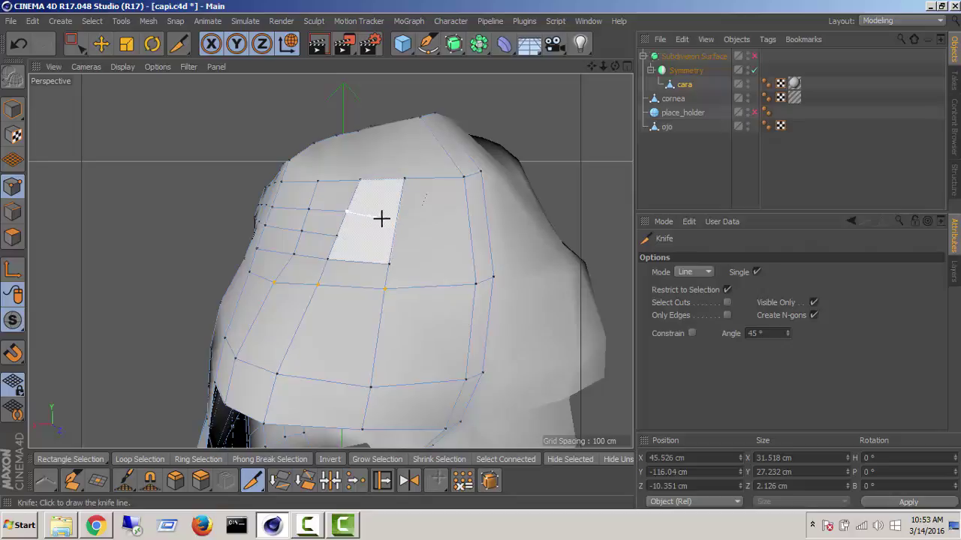
pyautogui.click(398, 216)
pyautogui.click(346, 213)
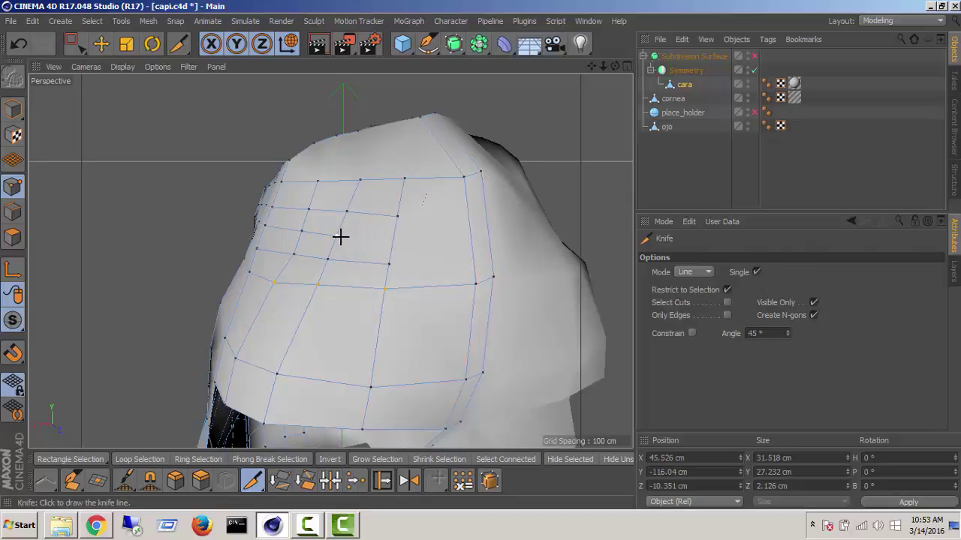
pyautogui.click(338, 237)
# Knife the outer two intermediate rows into one point on the back strip's edge, and continue the cut across the strip
pyautogui.click(389, 263)
pyautogui.click(467, 230)
pyautogui.click(398, 217)
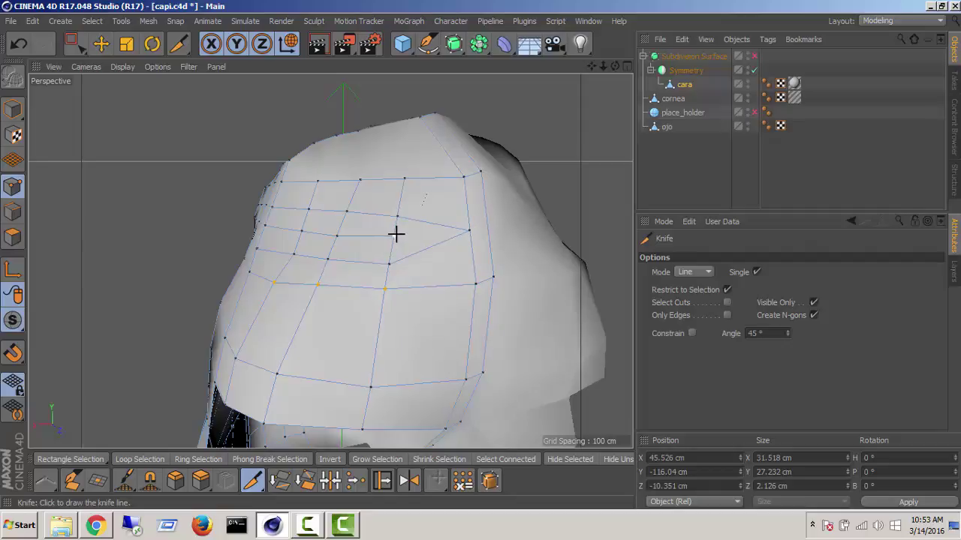
pyautogui.click(467, 231)
pyautogui.click(484, 227)
# Knife two lines from neighbouring points on the upper face edge down to the first two points of the upper horizontal row
pyautogui.keyDown('alt'); pyautogui.moveTo(424, 198); pyautogui.dragTo(501, 218, button='middle'); pyautogui.keyUp('alt')
pyautogui.keyDown('alt'); pyautogui.moveTo(465, 230); pyautogui.dragTo(508, 243); pyautogui.keyUp('alt')
pyautogui.keyDown('alt'); pyautogui.moveTo(493, 243); pyautogui.dragTo(459, 275, button='middle'); pyautogui.keyUp('alt')
pyautogui.keyDown('alt'); pyautogui.moveTo(458, 276); pyautogui.dragTo(333, 235); pyautogui.keyUp('alt')
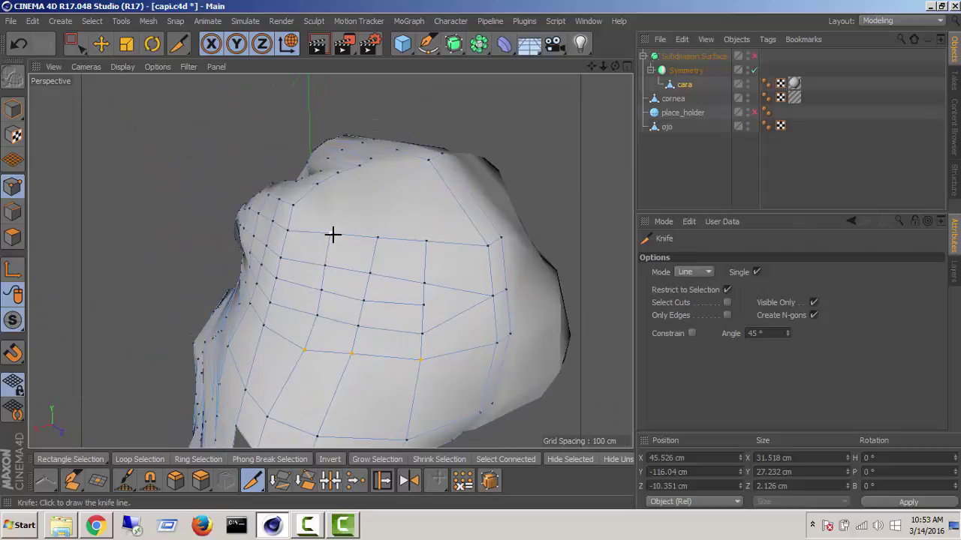
pyautogui.click(339, 173)
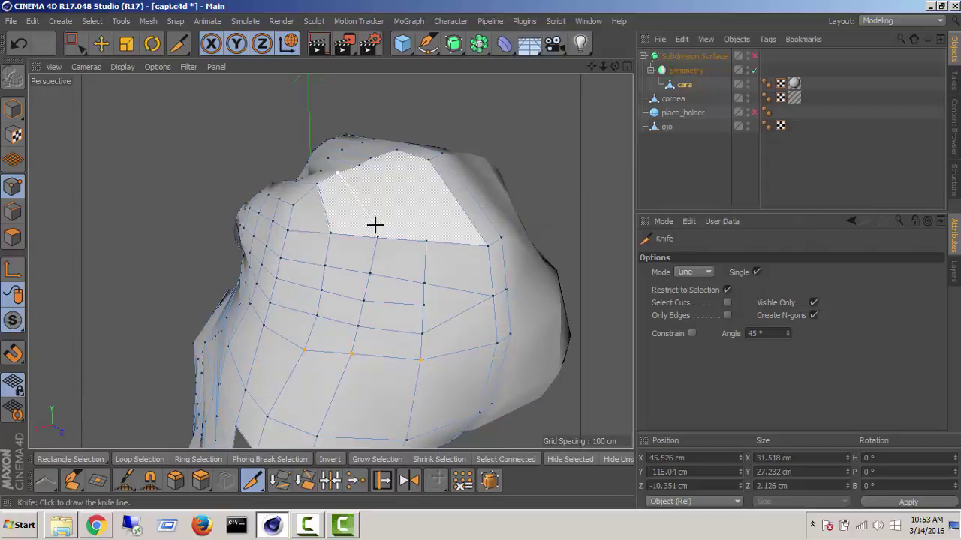
pyautogui.click(377, 236)
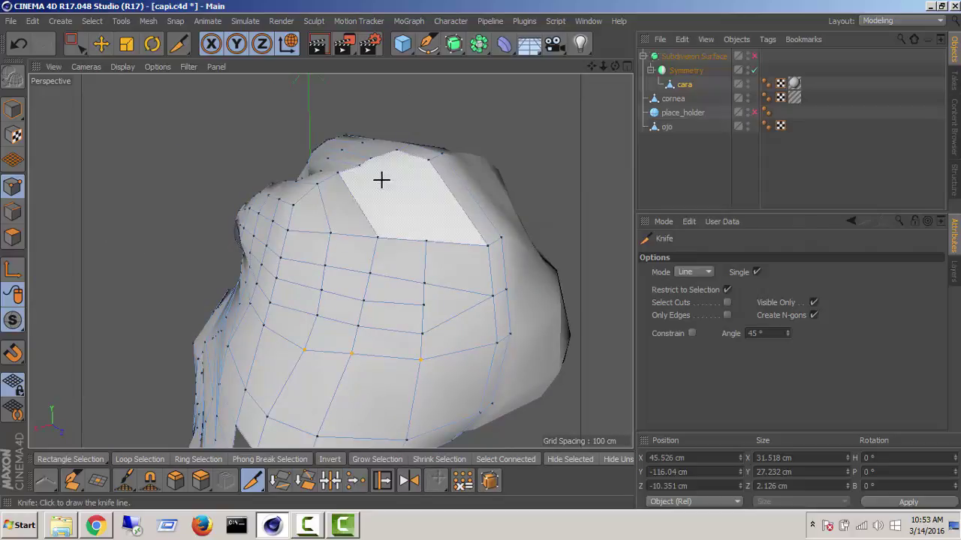
# Try dividing the remaining top polygon with a diagonal from its rear corner and short cuts from the upper face edge
pyautogui.keyDown('alt'); pyautogui.moveTo(381, 180); pyautogui.dragTo(401, 254); pyautogui.keyUp('alt')
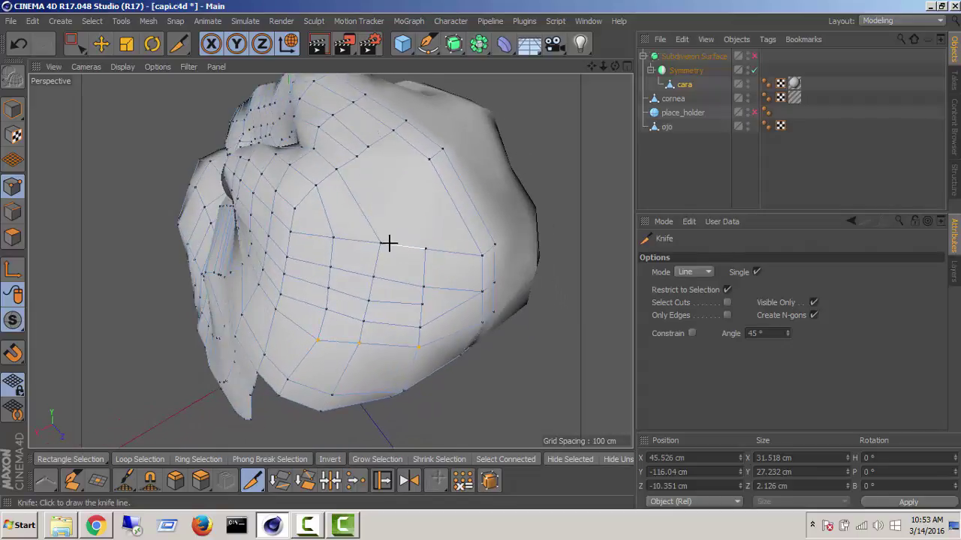
pyautogui.click(428, 160)
pyautogui.click(357, 157)
pyautogui.click(405, 209)
pyautogui.click(403, 208)
pyautogui.keyDown('alt'); pyautogui.moveTo(397, 248); pyautogui.dragTo(414, 238); pyautogui.keyUp('alt')
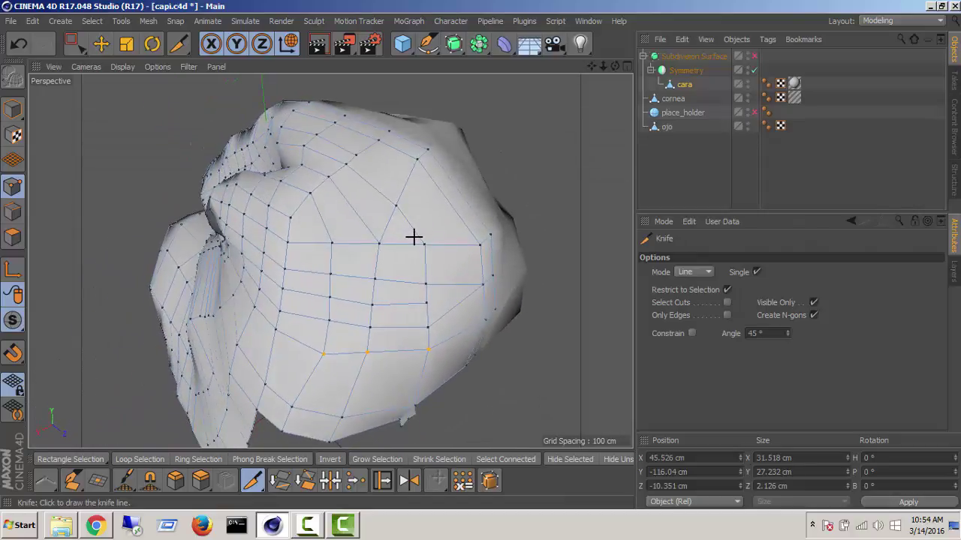
pyautogui.click(354, 156)
pyautogui.click(406, 175)
pyautogui.keyDown('alt'); pyautogui.moveTo(400, 205); pyautogui.dragTo(360, 154); pyautogui.keyUp('alt')
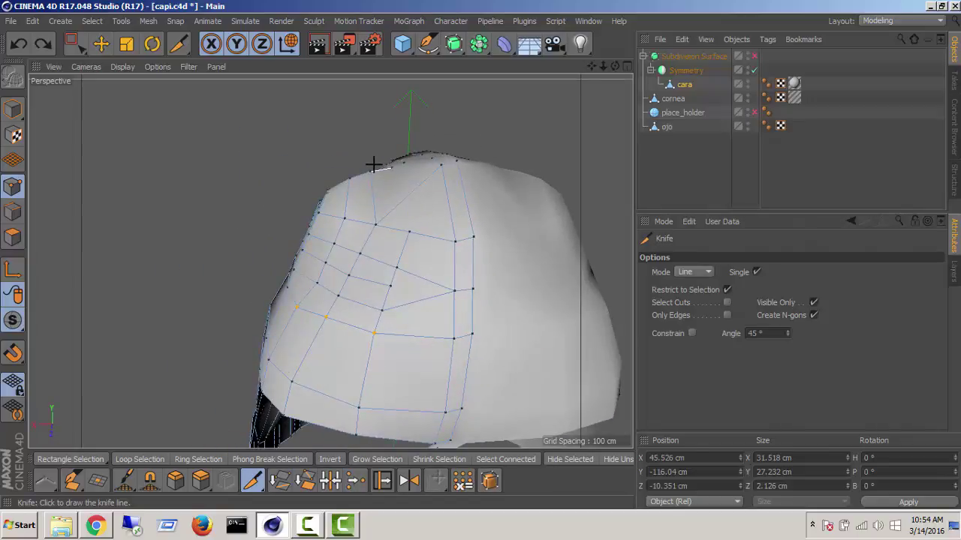
# Knife two lines from upper-edge points of the top polygon to the same rear point of the upper horizontal row
pyautogui.keyDown('alt'); pyautogui.moveTo(429, 197); pyautogui.dragTo(408, 259); pyautogui.keyUp('alt')
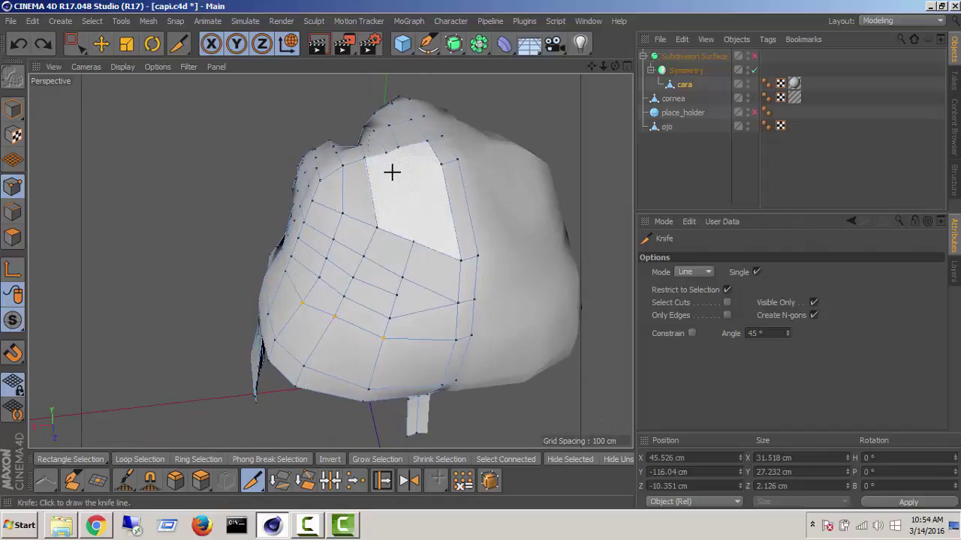
pyautogui.moveTo(388, 154); pyautogui.dragTo(415, 237)
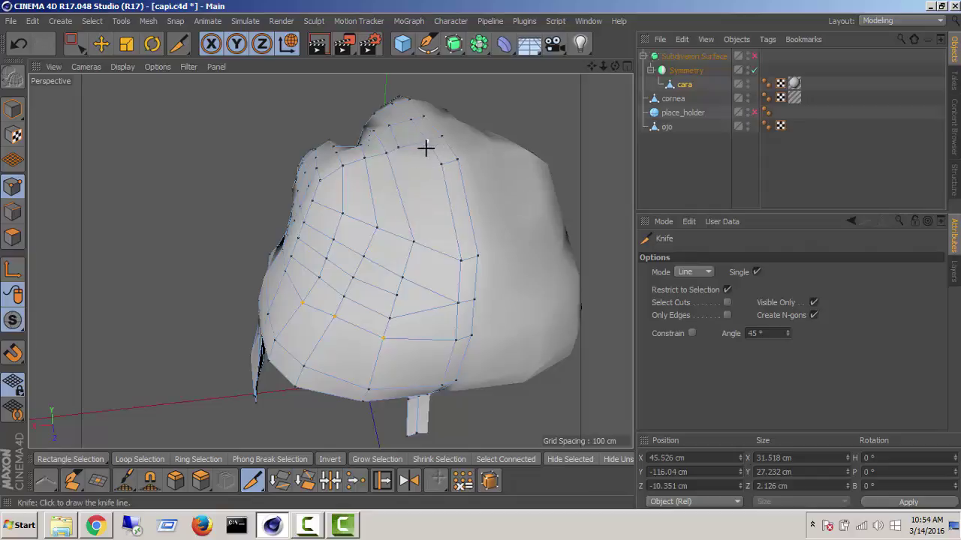
pyautogui.moveTo(426, 148); pyautogui.dragTo(416, 241)
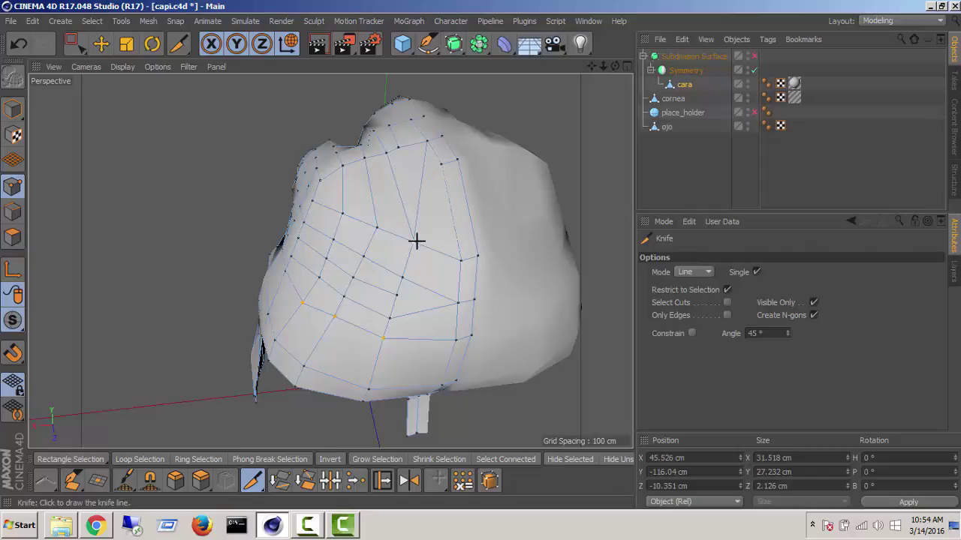
# Try to lower the back strip's top corner points onto the reference cap line, to about Y -93.2 cm and Z 44.3 cm
pyautogui.keyDown('alt'); pyautogui.moveTo(416, 170); pyautogui.dragTo(502, 116); pyautogui.keyUp('alt')
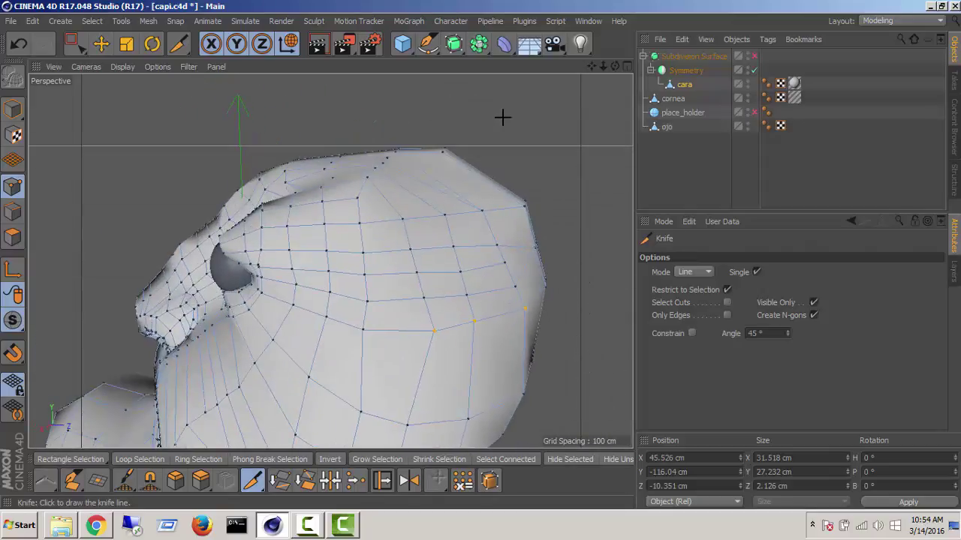
pyautogui.click(71, 43)
pyautogui.click(442, 153)
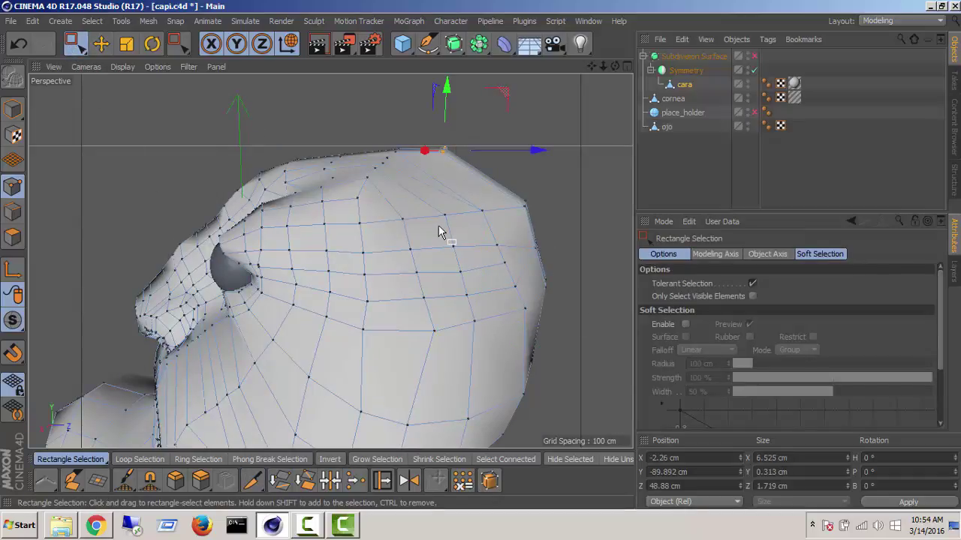
pyautogui.middleClick(440, 231)
pyautogui.middleClick(330, 252)
pyautogui.keyDown('alt'); pyautogui.moveTo(384, 187); pyautogui.dragTo(432, 378, button='middle'); pyautogui.keyUp('alt')
pyautogui.moveTo(445, 190); pyautogui.dragTo(460, 207)
pyautogui.scroll(5, 503, 308)
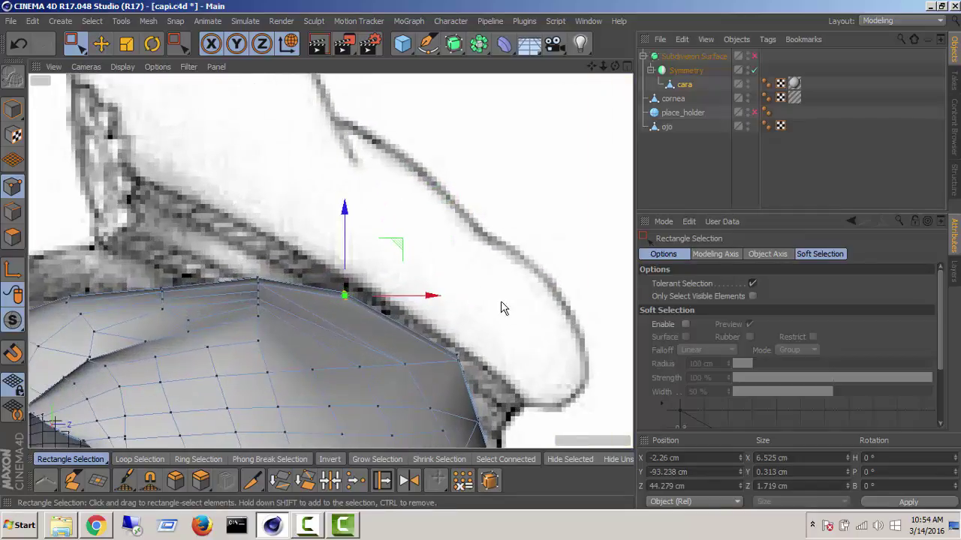
pyautogui.moveTo(502, 308); pyautogui.dragTo(447, 367)
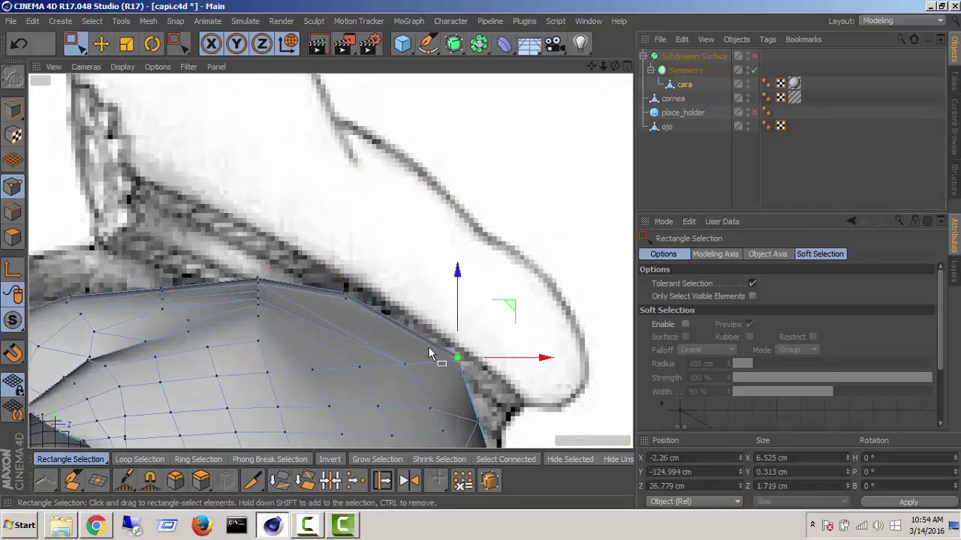
pyautogui.middleClick(386, 307)
pyautogui.middleClick(252, 188)
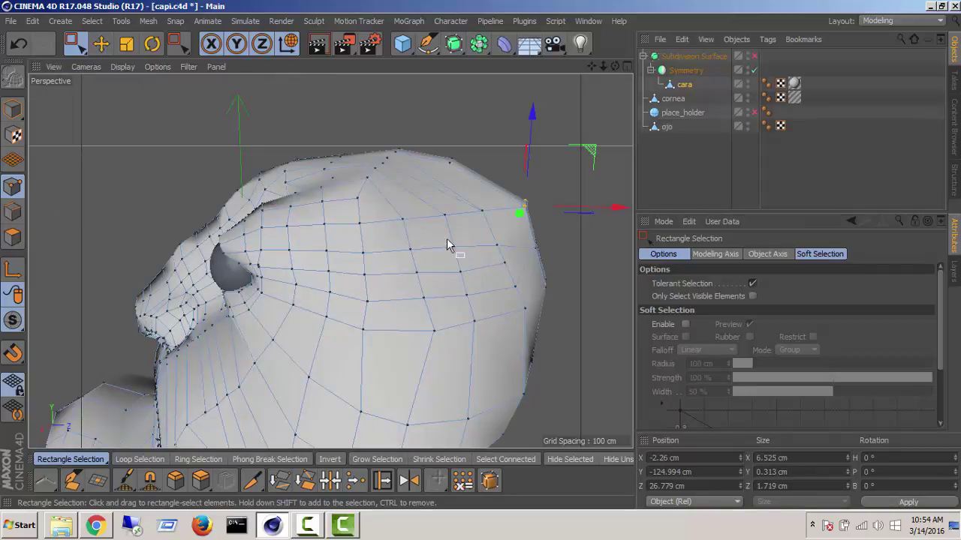
pyautogui.keyDown('alt'); pyautogui.moveTo(451, 247); pyautogui.dragTo(405, 346); pyautogui.keyUp('alt')
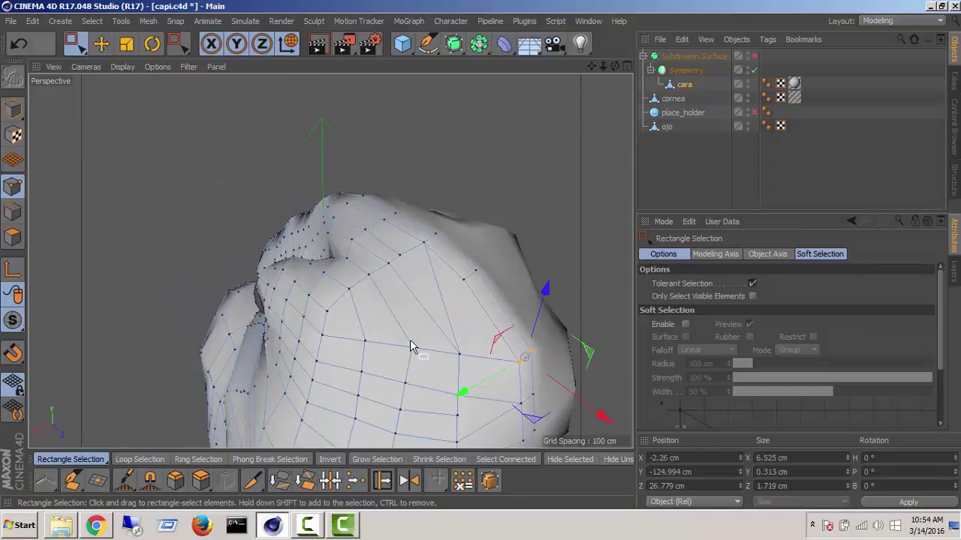
# Undo the move of the strip's corner points and the last knife cuts across the top polygon
pyautogui.hotkey('ctrl', 'z')
pyautogui.hotkey('ctrl', 'z')
pyautogui.hotkey('ctrl', 'z')
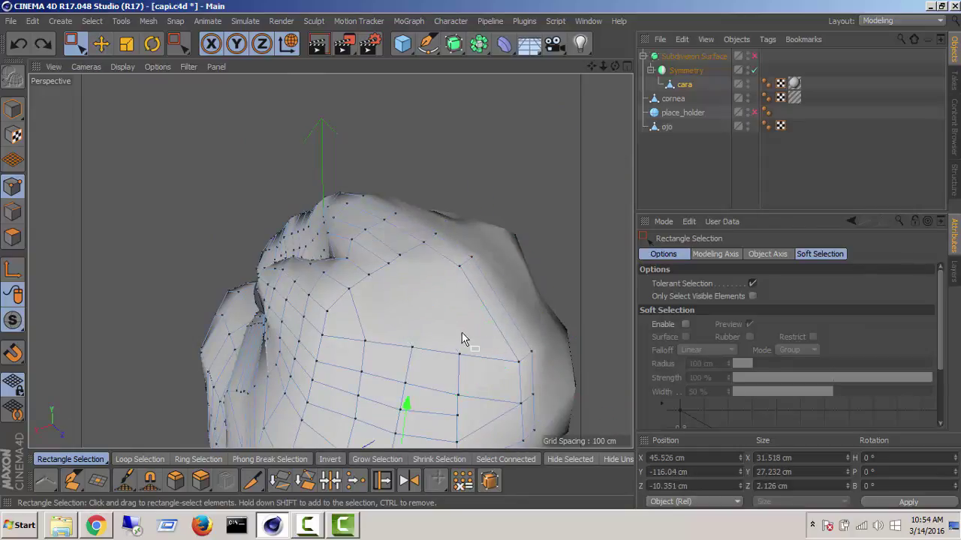
# Knife three diagonals from neighbouring points of the upper horizontal row up to the back strip's edge, and one cut crossing them
pyautogui.keyDown('alt'); pyautogui.moveTo(461, 337); pyautogui.dragTo(392, 317); pyautogui.keyUp('alt')
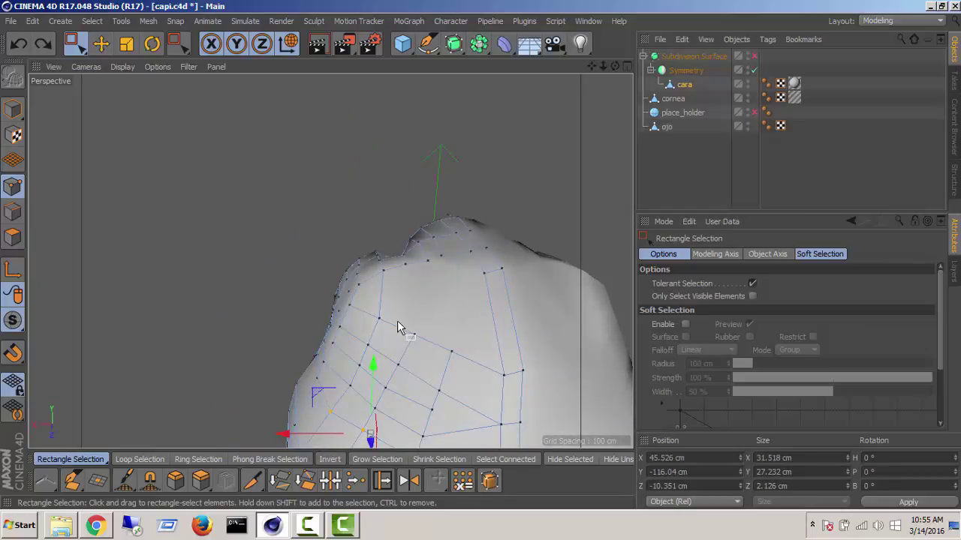
pyautogui.keyDown('alt'); pyautogui.moveTo(415, 261); pyautogui.dragTo(570, 278); pyautogui.keyUp('alt')
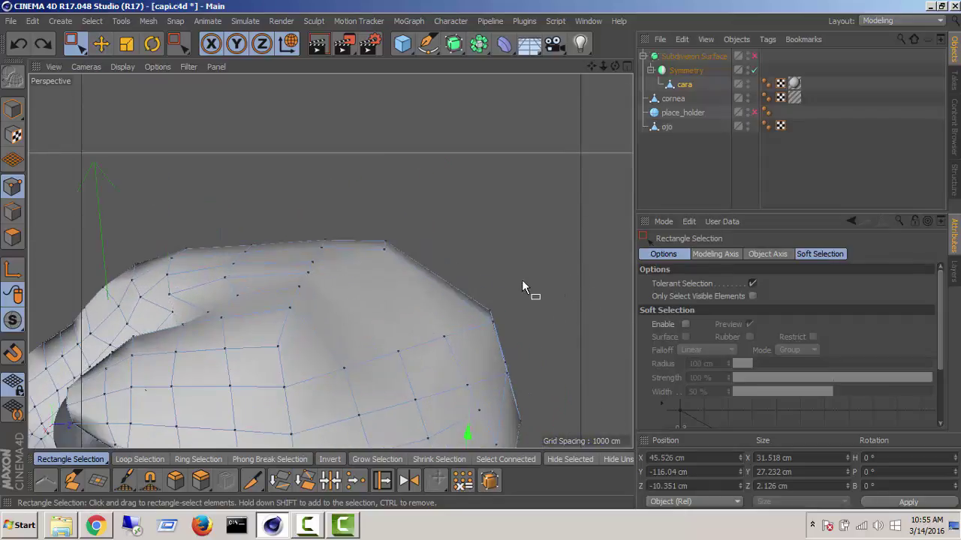
pyautogui.keyDown('alt'); pyautogui.moveTo(370, 343); pyautogui.dragTo(404, 288); pyautogui.keyUp('alt')
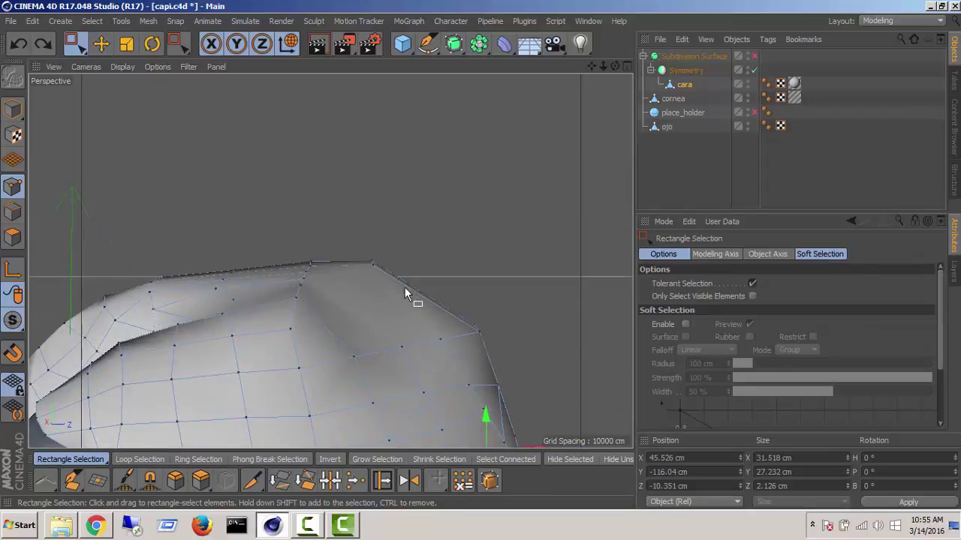
pyautogui.click(253, 480)
pyautogui.moveTo(356, 358); pyautogui.dragTo(311, 300)
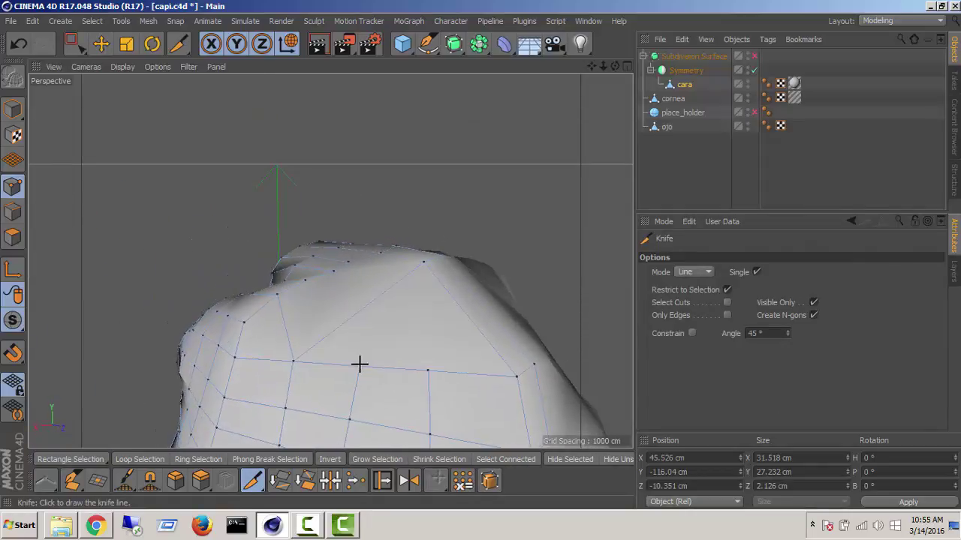
pyautogui.moveTo(360, 365); pyautogui.dragTo(450, 300)
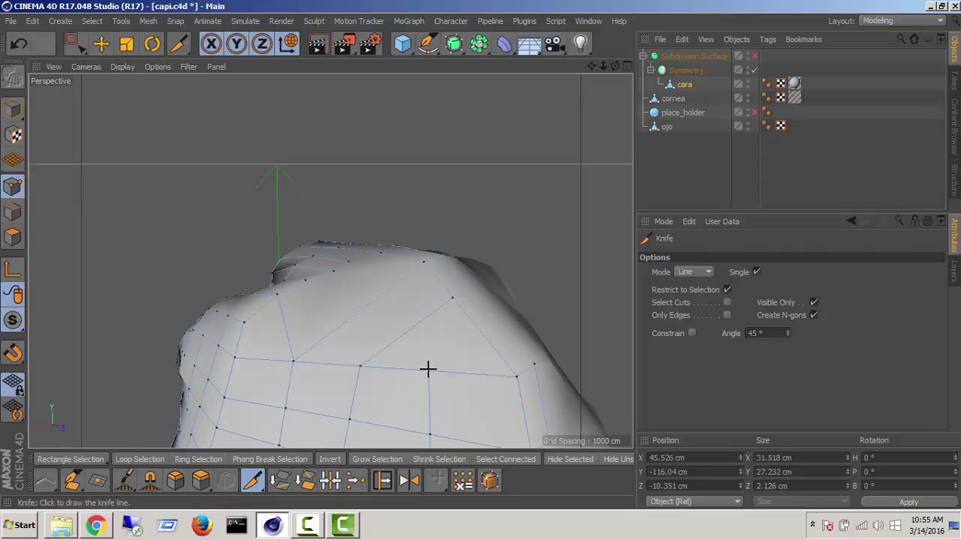
pyautogui.moveTo(428, 370); pyautogui.dragTo(409, 329)
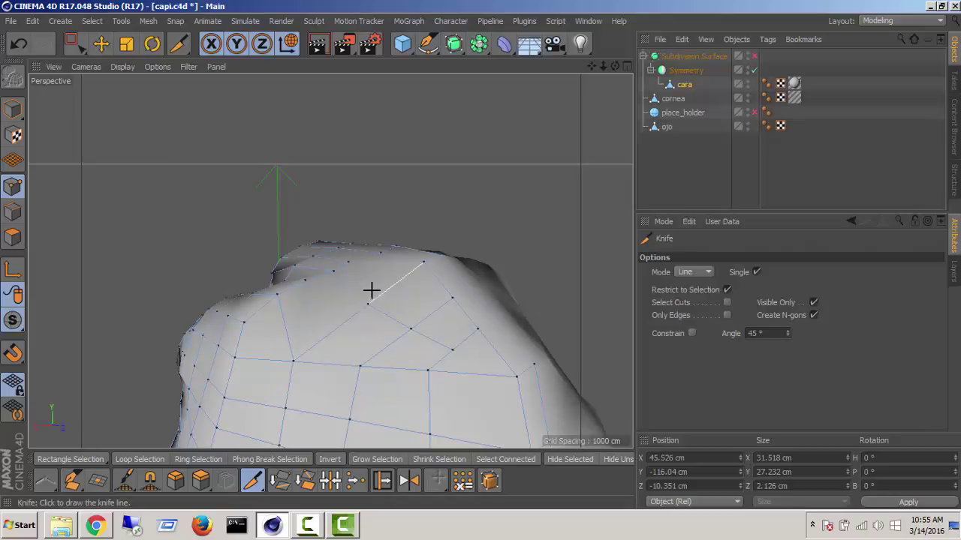
# Knife two lines from neighbouring points on the upper face edge to the crossing point on the front diagonal
pyautogui.keyDown('alt'); pyautogui.moveTo(372, 291); pyautogui.dragTo(433, 350); pyautogui.keyUp('alt')
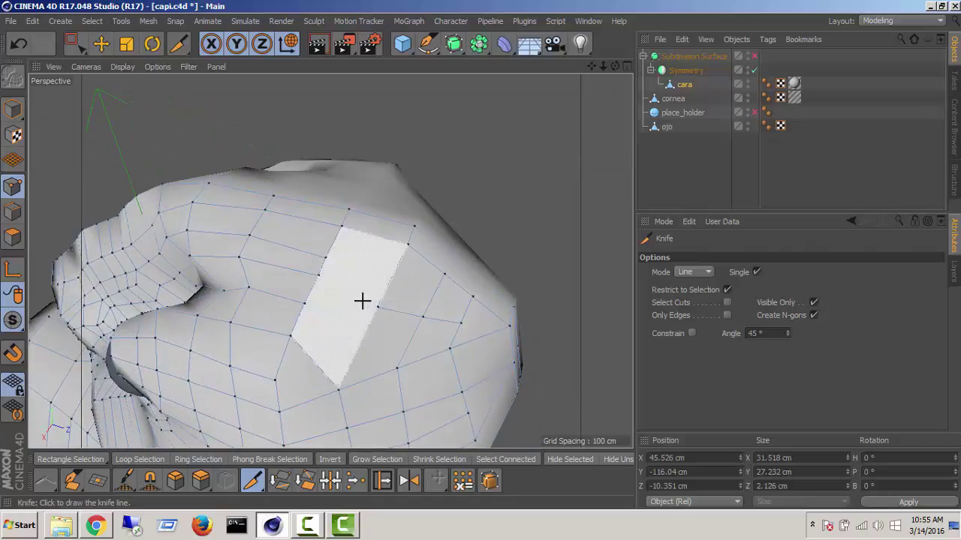
pyautogui.keyDown('alt'); pyautogui.moveTo(362, 301); pyautogui.dragTo(444, 301); pyautogui.keyUp('alt')
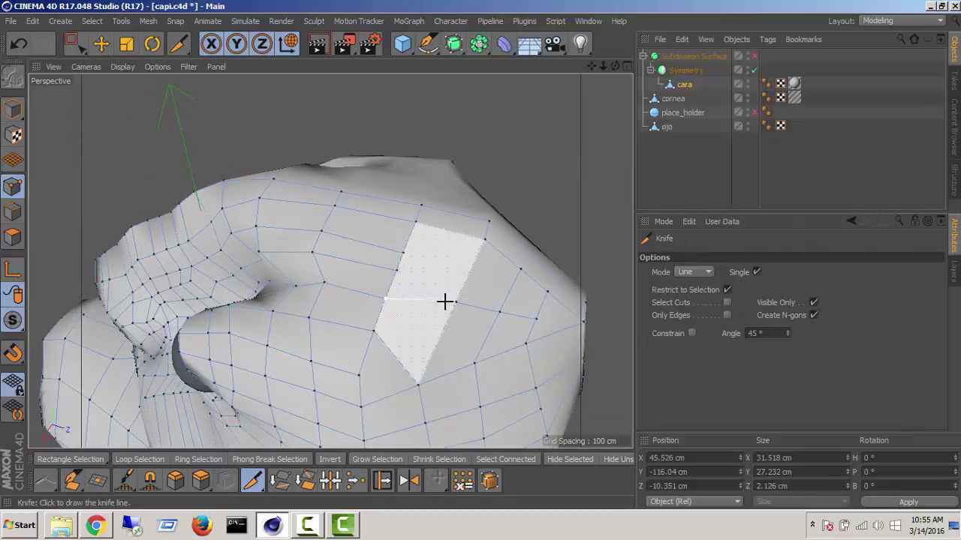
pyautogui.click(404, 252)
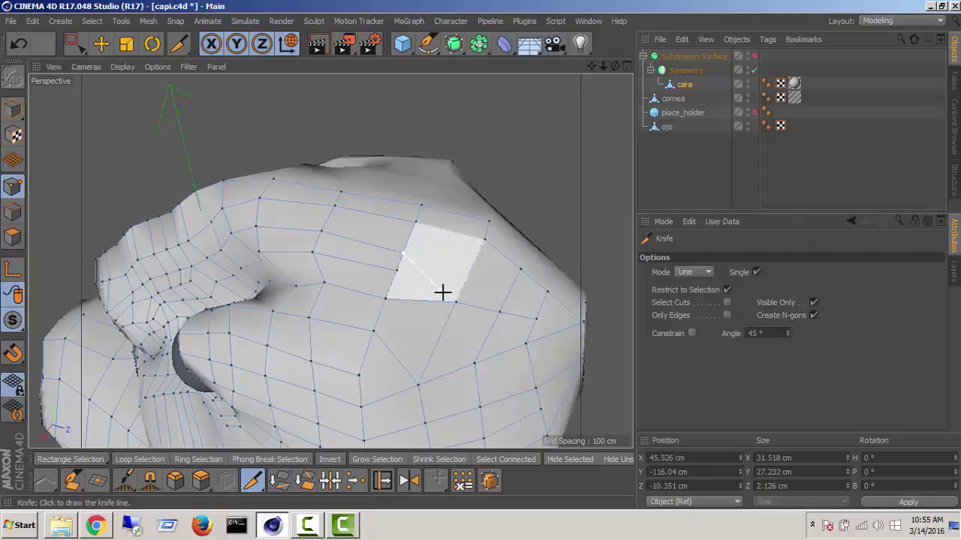
pyautogui.click(483, 322)
# Select the three crossing points of the new diagonals and the adjoining middle point on the back strip's edge
pyautogui.keyDown('alt'); pyautogui.moveTo(482, 322); pyautogui.dragTo(410, 216); pyautogui.keyUp('alt')
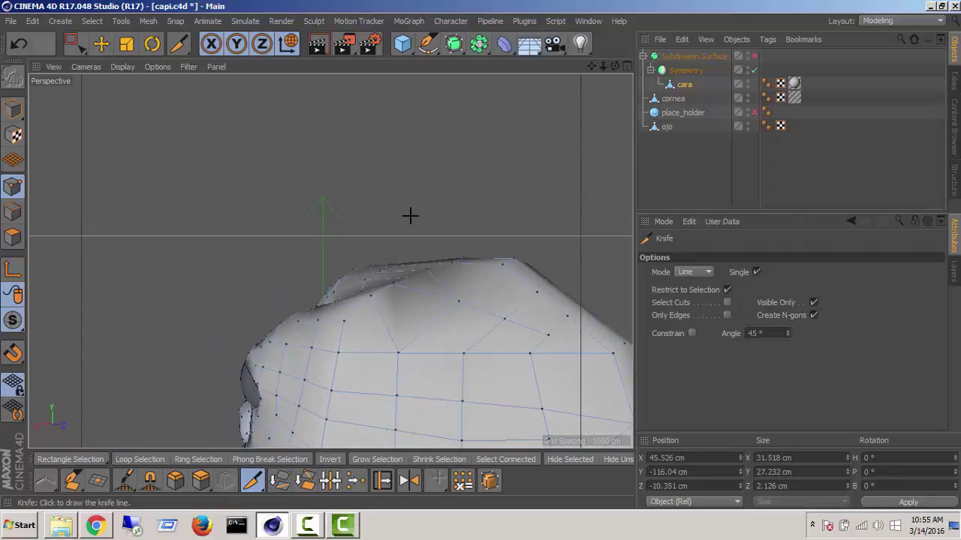
pyautogui.click(74, 43)
pyautogui.keyDown('alt'); pyautogui.moveTo(419, 324); pyautogui.dragTo(340, 315); pyautogui.keyUp('alt')
pyautogui.moveTo(401, 345); pyautogui.dragTo(431, 377)
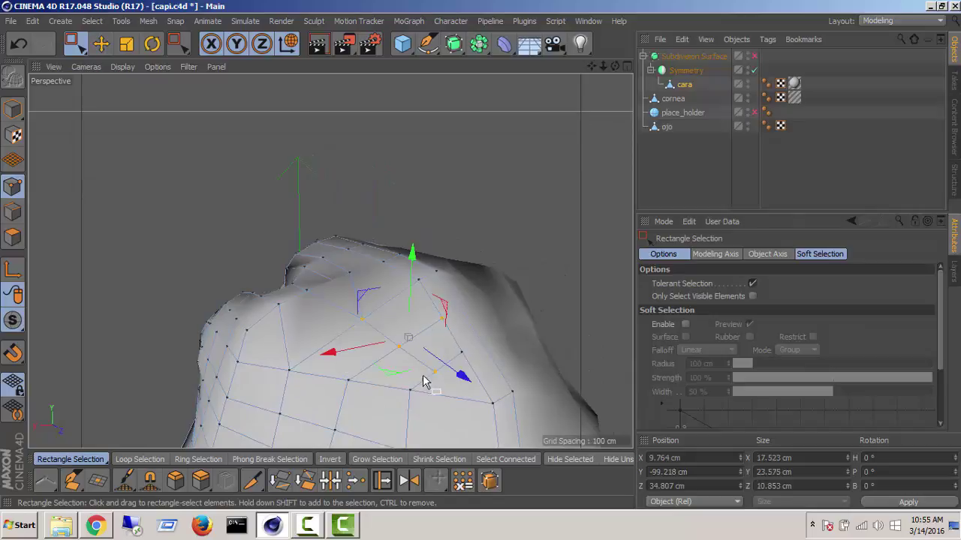
# Extend the two rear diagonal cuts across the back strip to its outer edge with the Knife
pyautogui.scroll(-2, 417, 381)
pyautogui.moveTo(346, 376)
pyautogui.keyDown('alt'); pyautogui.mouseDown()
pyautogui.moveTo(365, 368)
pyautogui.moveTo(354, 393)
pyautogui.mouseUp(); pyautogui.keyUp('alt')
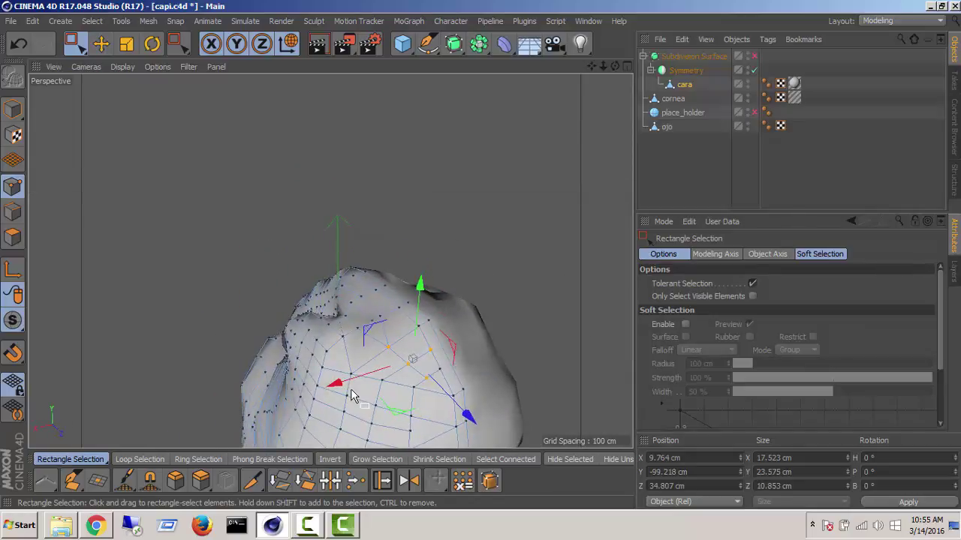
pyautogui.scroll(3, 387, 386)
pyautogui.click(253, 481)
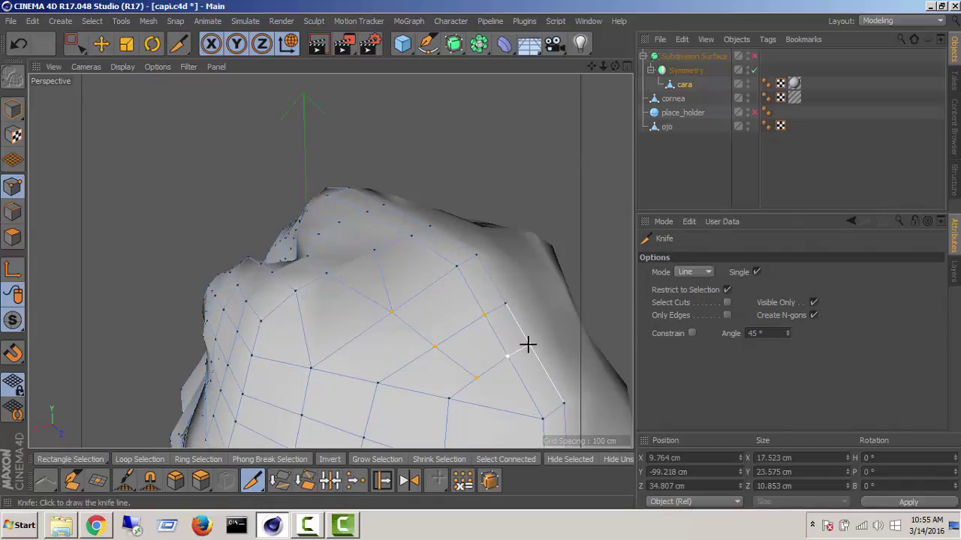
pyautogui.scroll(-2, 533, 315)
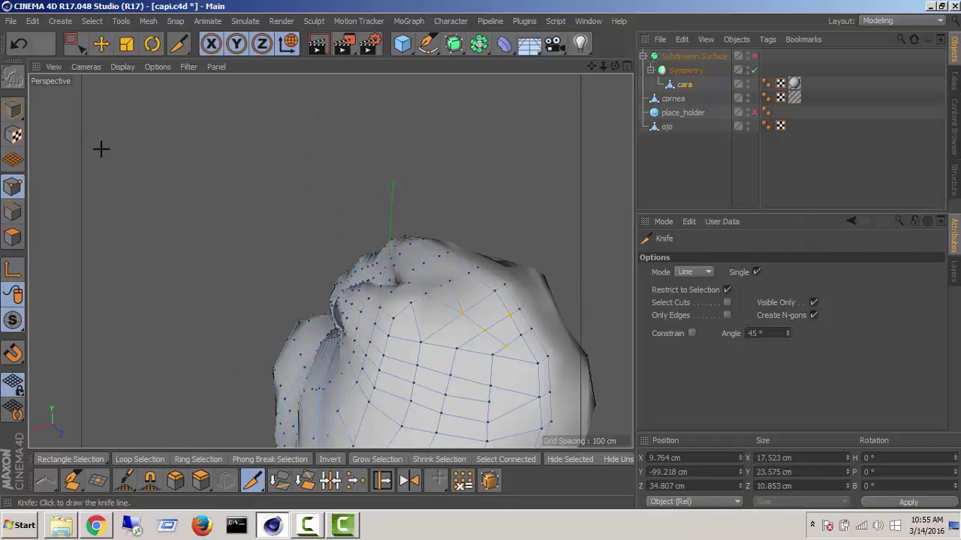
# Reduce the selection to the three crossing points and raise them to about Z 36.3 cm
pyautogui.click(75, 44)
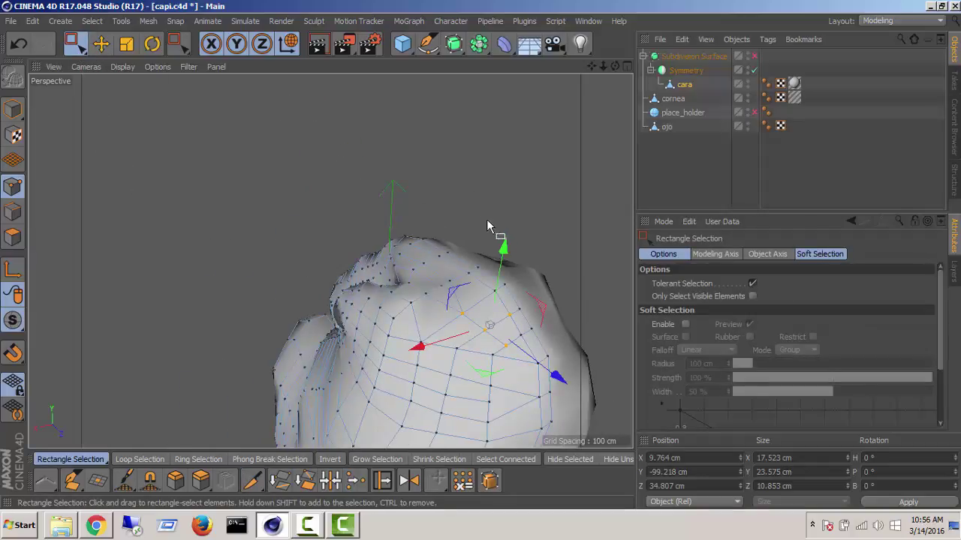
pyautogui.keyDown('alt'); pyautogui.moveTo(487, 227); pyautogui.dragTo(533, 193); pyautogui.keyUp('alt')
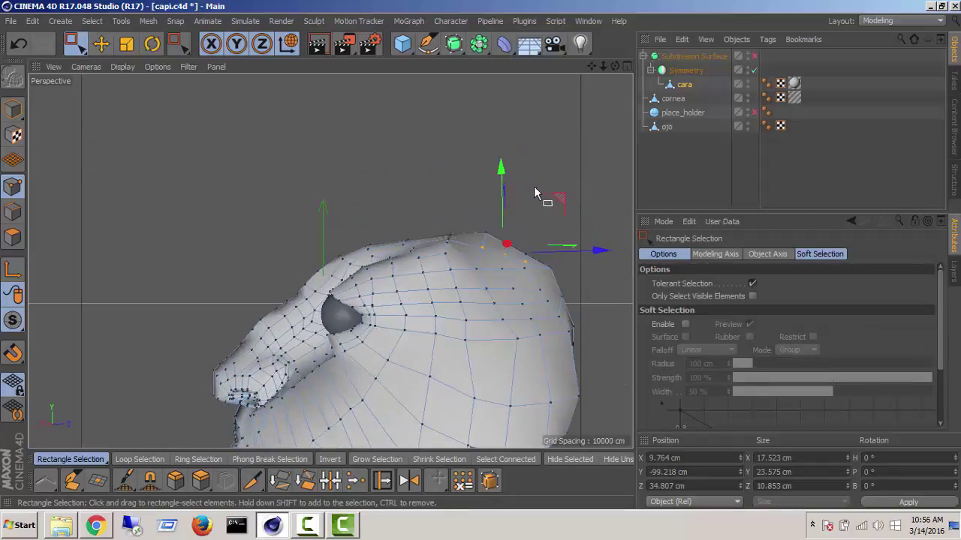
pyautogui.keyDown('alt'); pyautogui.moveTo(534, 188); pyautogui.dragTo(370, 244, button='middle'); pyautogui.keyUp('alt')
pyautogui.scroll(3, 366, 278)
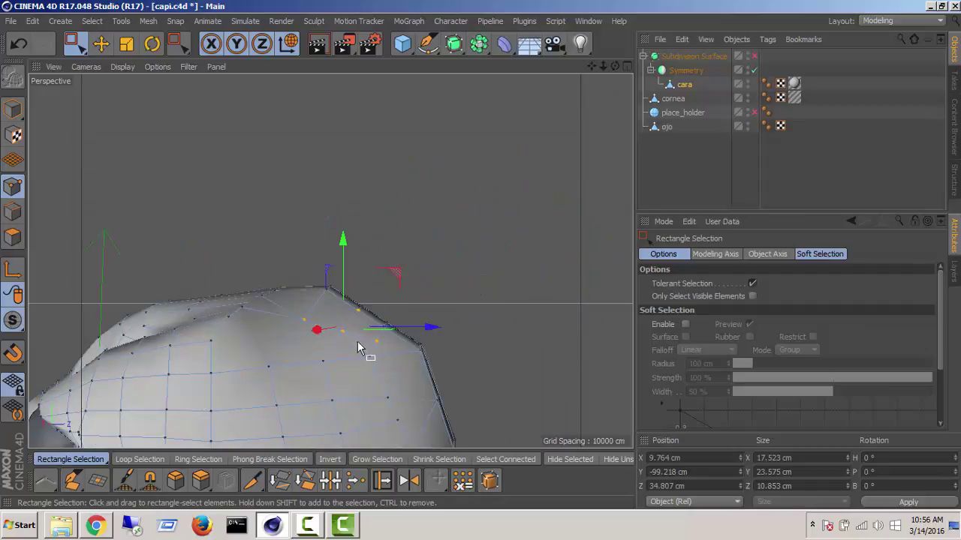
pyautogui.moveTo(325, 336); pyautogui.dragTo(331, 328)
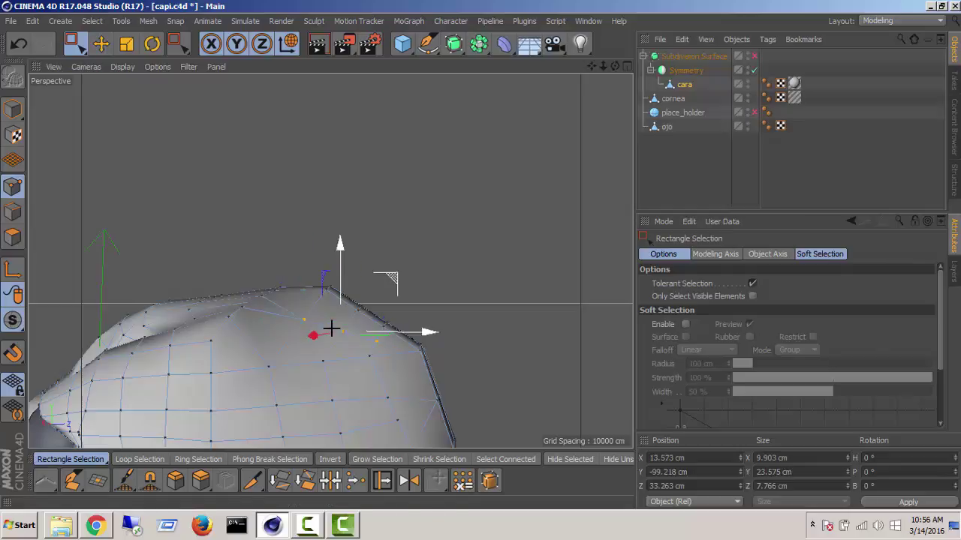
pyautogui.keyDown('alt'); pyautogui.moveTo(439, 297); pyautogui.dragTo(303, 293); pyautogui.keyUp('alt')
pyautogui.moveTo(406, 262)
pyautogui.mouseDown()
pyautogui.moveTo(403, 249)
pyautogui.moveTo(405, 261)
pyautogui.mouseUp()
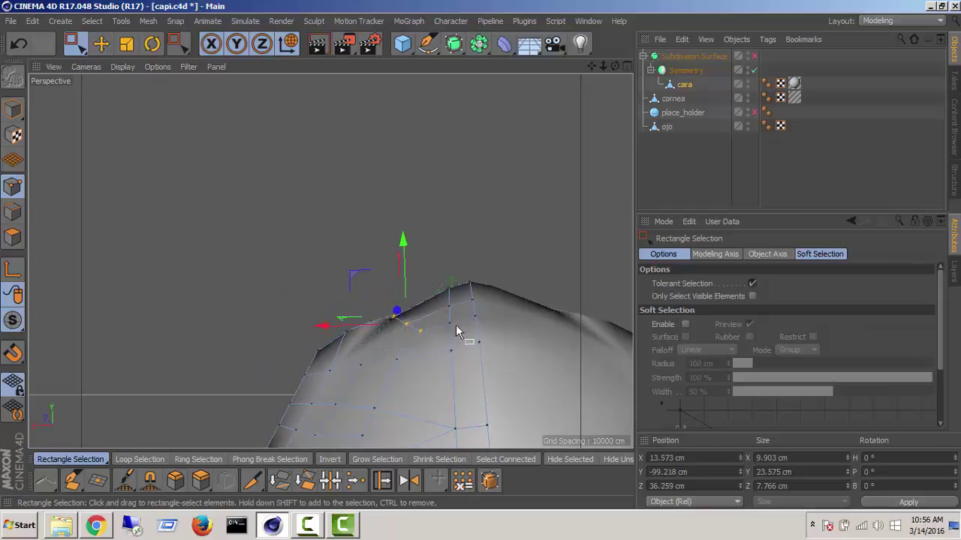
# Adjust the height of the upper horizontal row's rear points, placing the one beside the back strip at about Z 29 cm
pyautogui.keyDown('alt'); pyautogui.moveTo(401, 339); pyautogui.dragTo(505, 361); pyautogui.keyUp('alt')
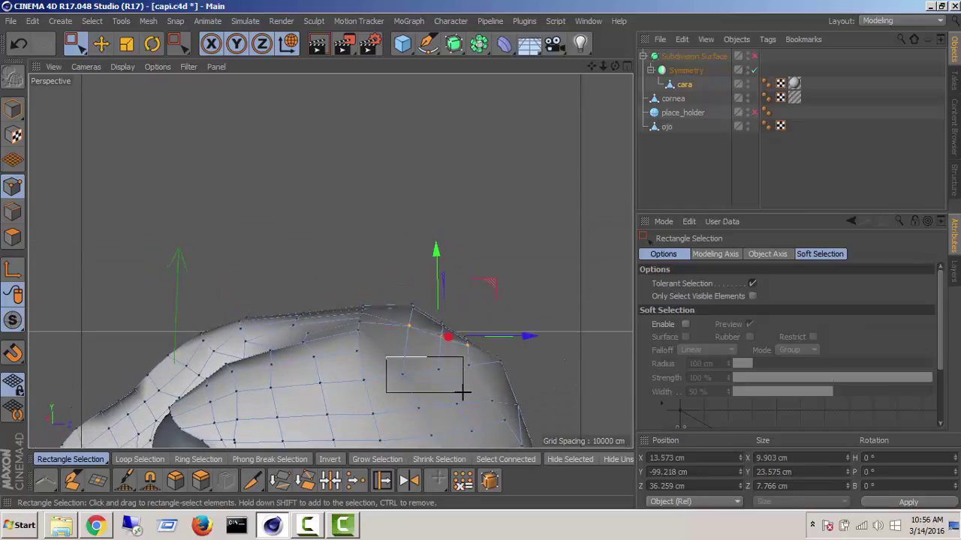
pyautogui.moveTo(463, 392); pyautogui.dragTo(464, 391)
pyautogui.moveTo(434, 317); pyautogui.dragTo(248, 335)
pyautogui.keyDown('alt'); pyautogui.moveTo(388, 369); pyautogui.dragTo(389, 339); pyautogui.keyUp('alt')
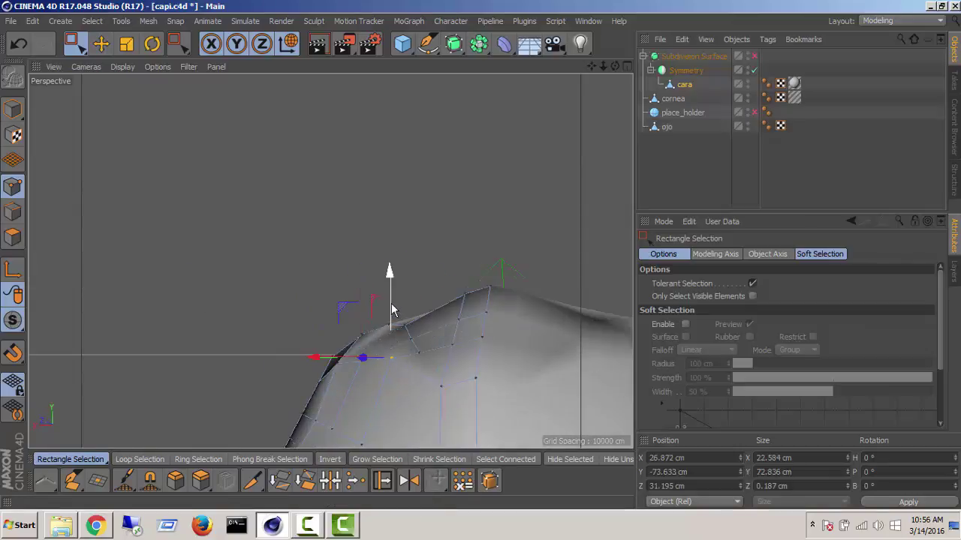
pyautogui.moveTo(391, 304); pyautogui.dragTo(592, 373)
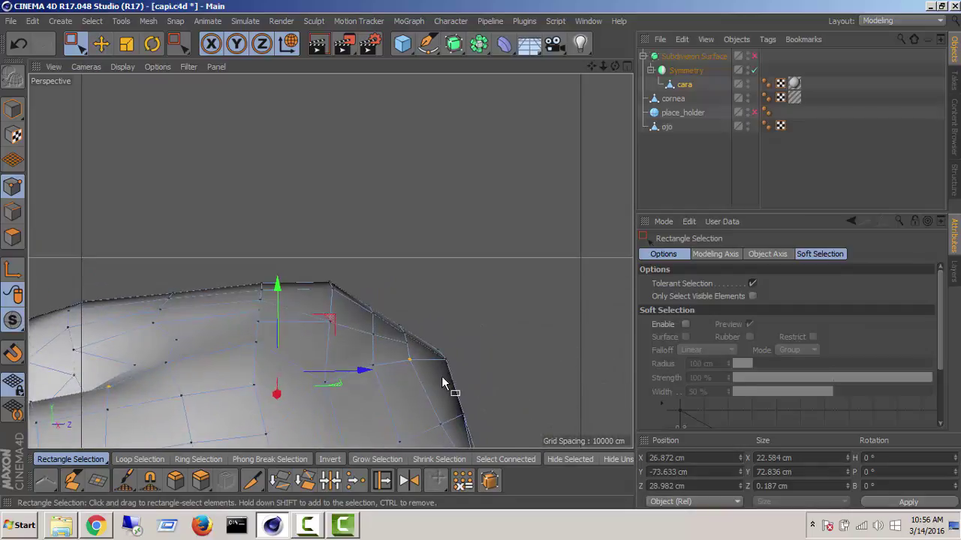
# In the Right view, lower the lowest intermediate row's rear points, including those on the back strip, to about Z -16 cm
pyautogui.keyDown('alt'); pyautogui.moveTo(443, 383); pyautogui.dragTo(316, 332); pyautogui.keyUp('alt')
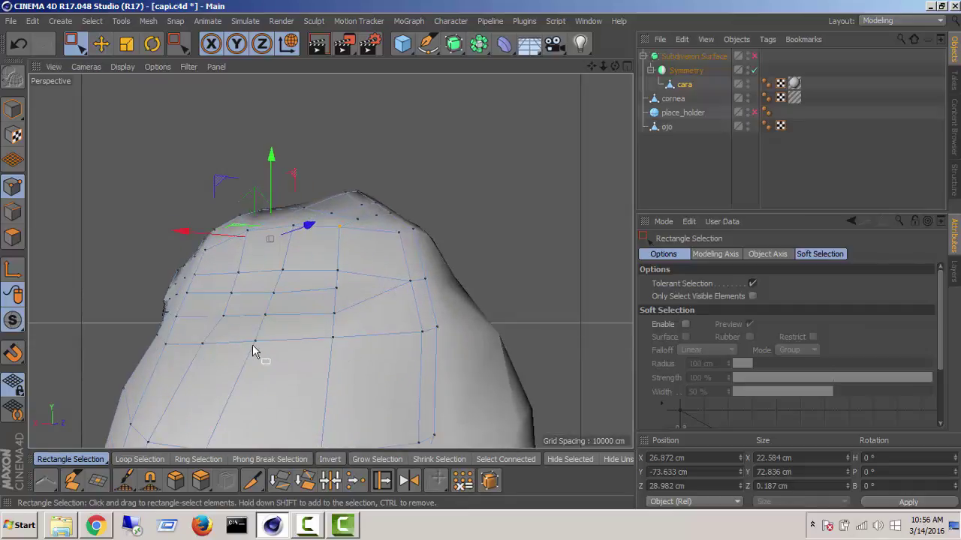
pyautogui.scroll(-5, 252, 346)
pyautogui.middleClick(234, 351)
pyautogui.middleClick(261, 371)
pyautogui.keyDown('alt'); pyautogui.moveTo(407, 378); pyautogui.dragTo(358, 250, button='middle'); pyautogui.keyUp('alt')
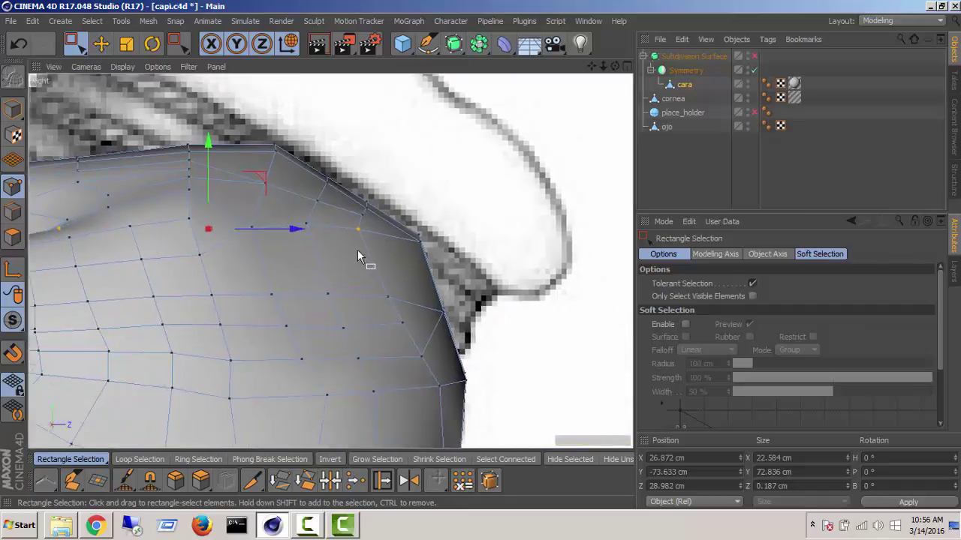
pyautogui.scroll(-10, 357, 250)
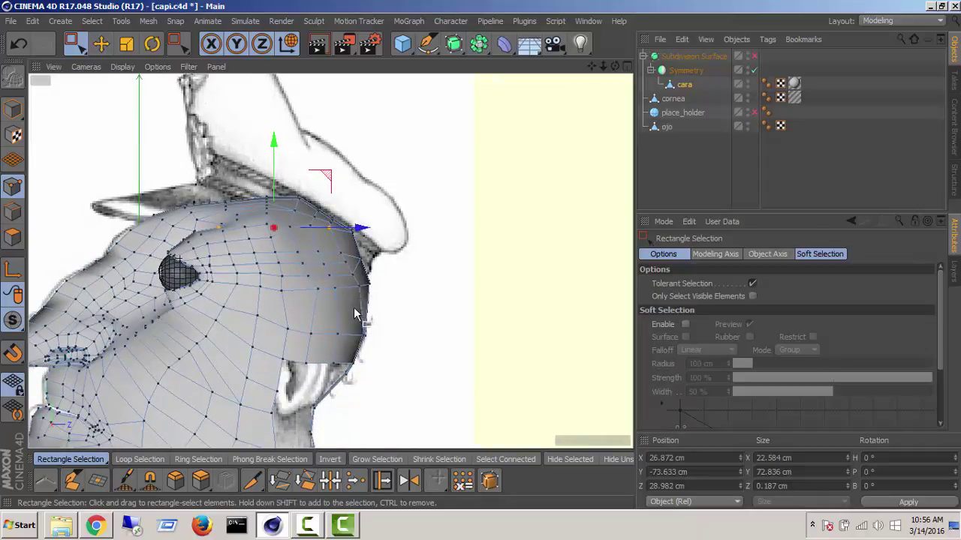
pyautogui.scroll(2, 355, 314)
pyautogui.moveTo(342, 303); pyautogui.dragTo(290, 268)
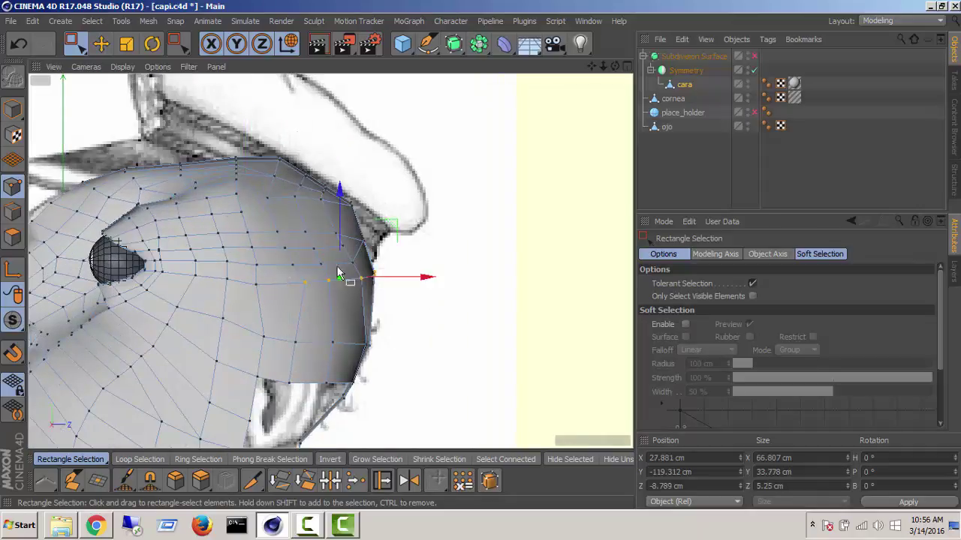
pyautogui.moveTo(342, 214); pyautogui.dragTo(341, 227)
# Space the intermediate rows more evenly by lowering the third row's rear points and raising the first row's rear points
pyautogui.scroll(3, 393, 246)
pyautogui.moveTo(308, 286); pyautogui.dragTo(398, 270, button='middle')
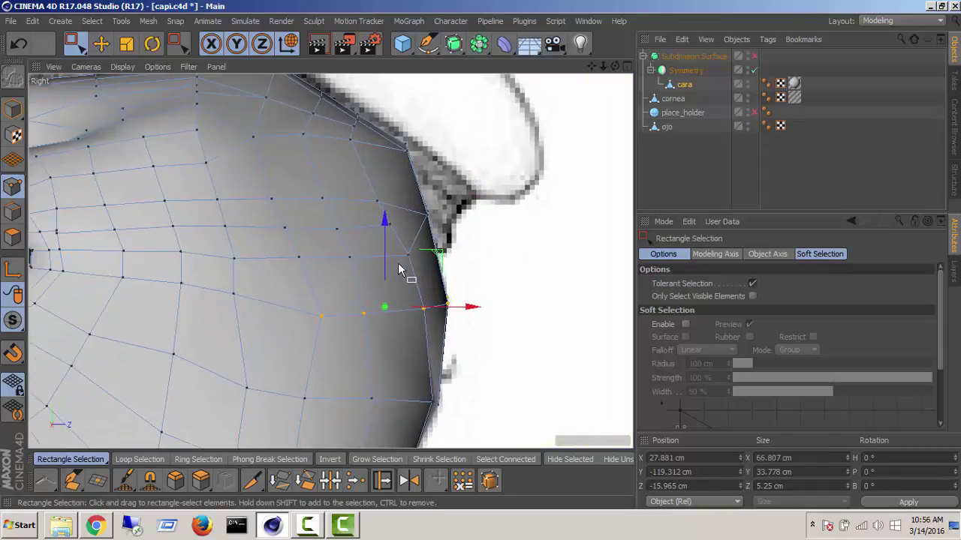
pyautogui.moveTo(305, 252); pyautogui.dragTo(286, 242)
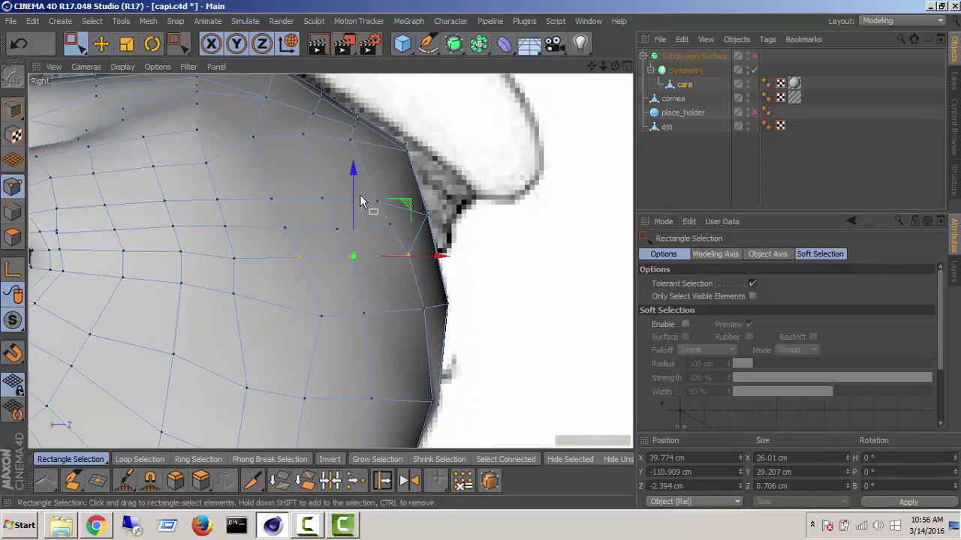
pyautogui.moveTo(353, 186); pyautogui.dragTo(393, 203)
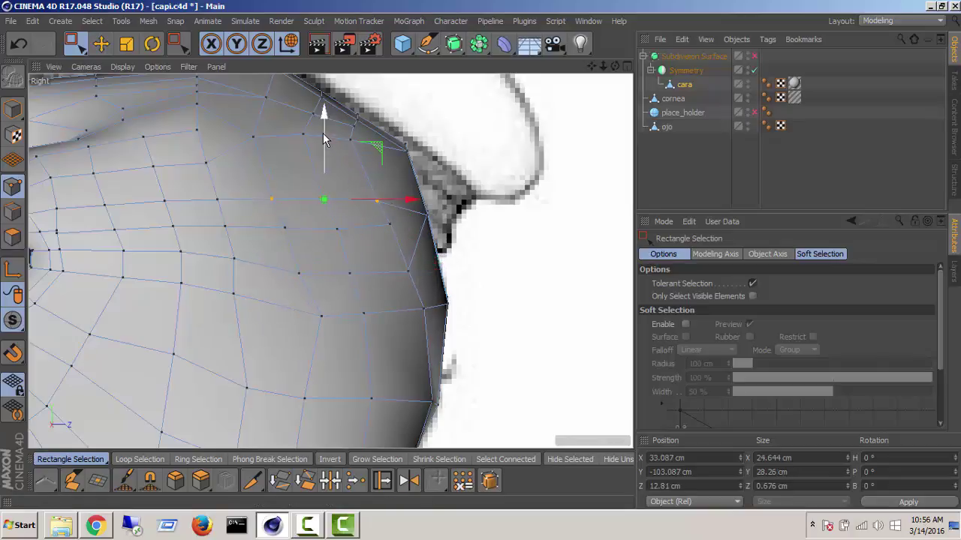
# Pull the back strip's points where the intermediate rows meet outward to about Y -133.2 cm and Z 9.7 cm
pyautogui.moveTo(413, 207); pyautogui.dragTo(458, 224)
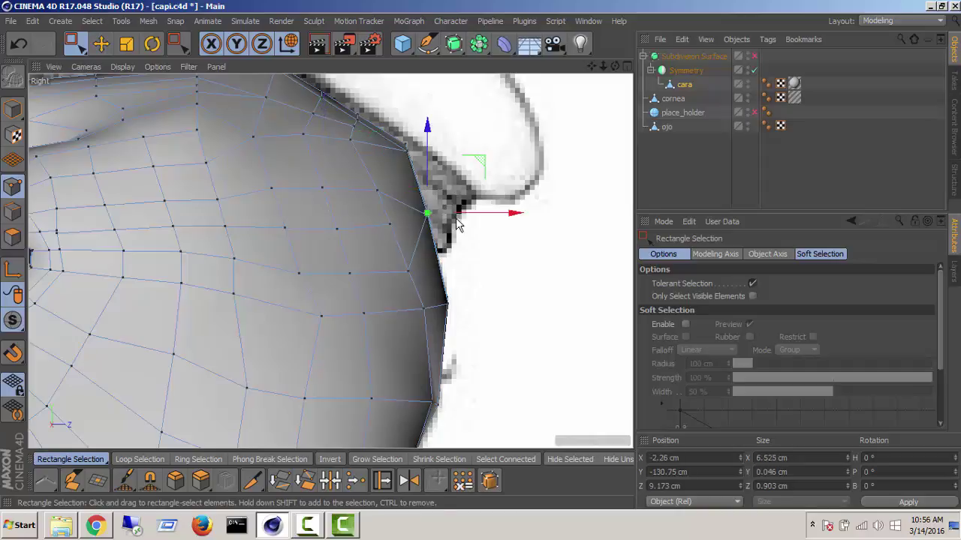
pyautogui.click(480, 171)
pyautogui.moveTo(487, 164); pyautogui.dragTo(490, 161)
pyautogui.scroll(-3, 462, 252)
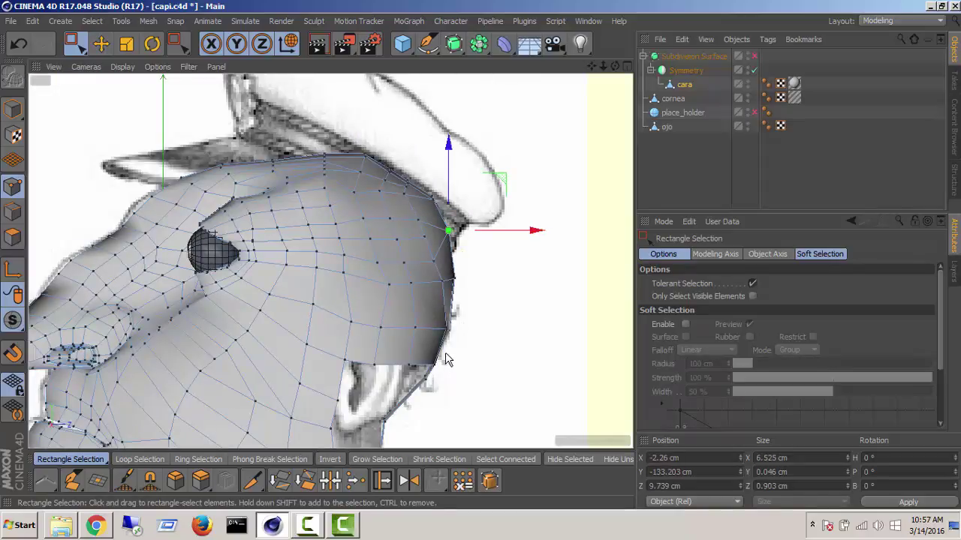
pyautogui.scroll(-2, 473, 330)
pyautogui.middleClick(494, 304)
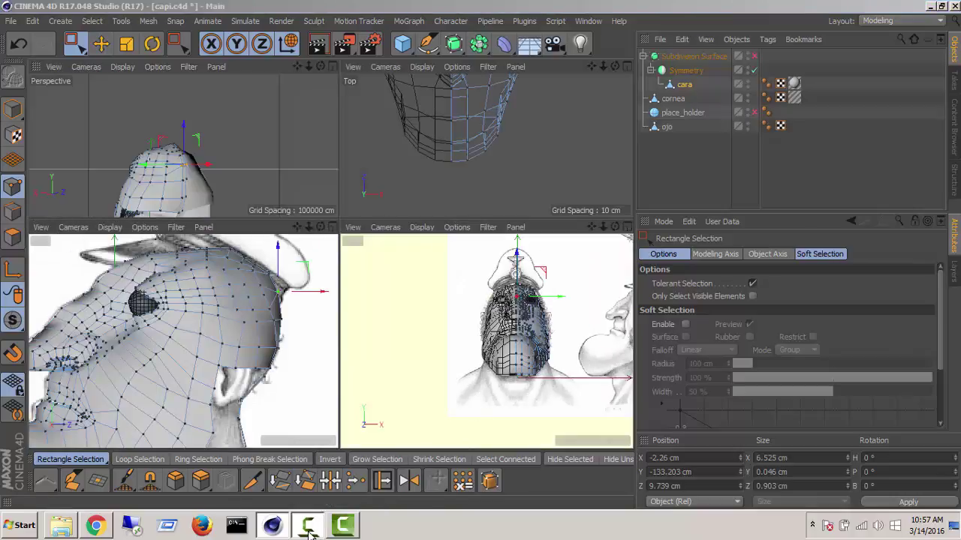